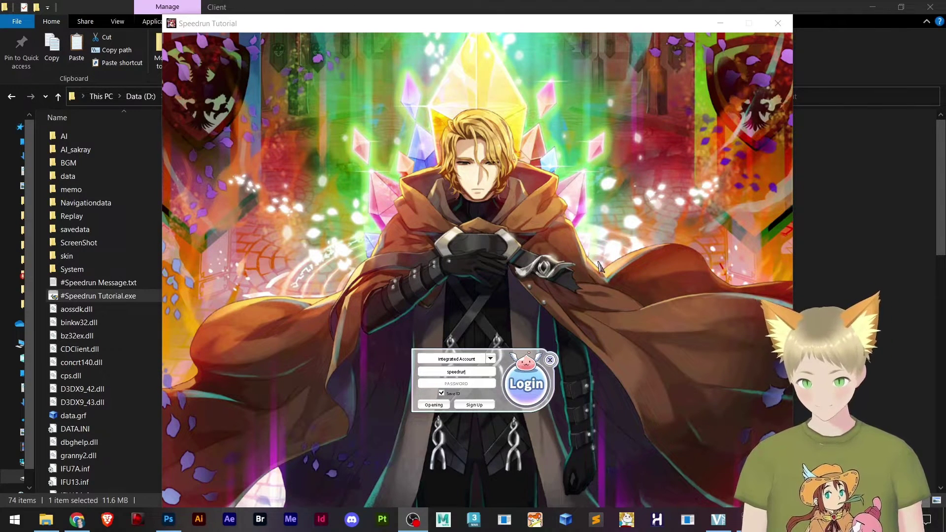
Relaunch the #Speedrun Tutorial game client, then close it again
click(779, 24)
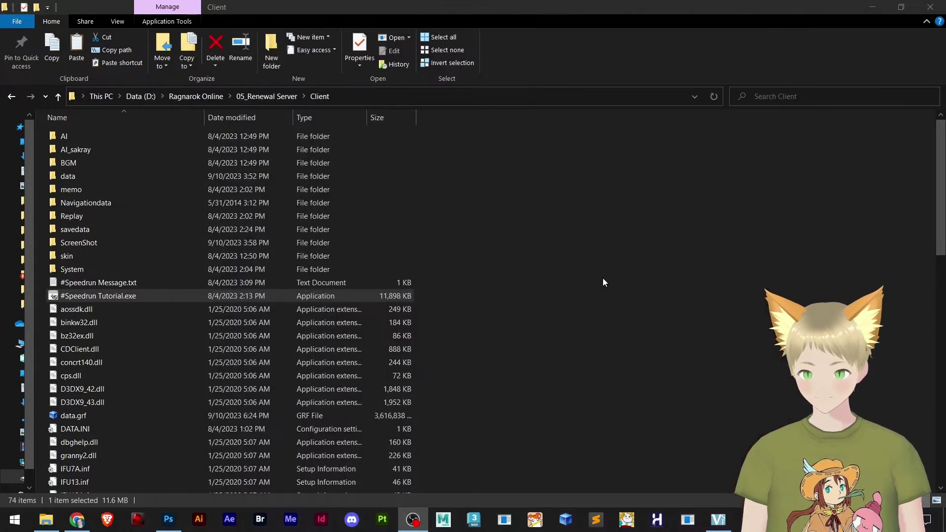
click(116, 296)
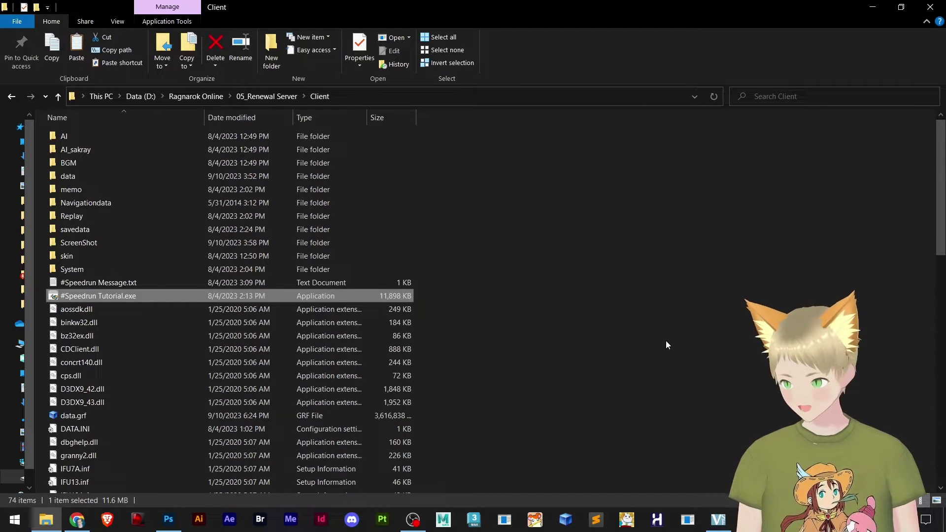
key(Return)
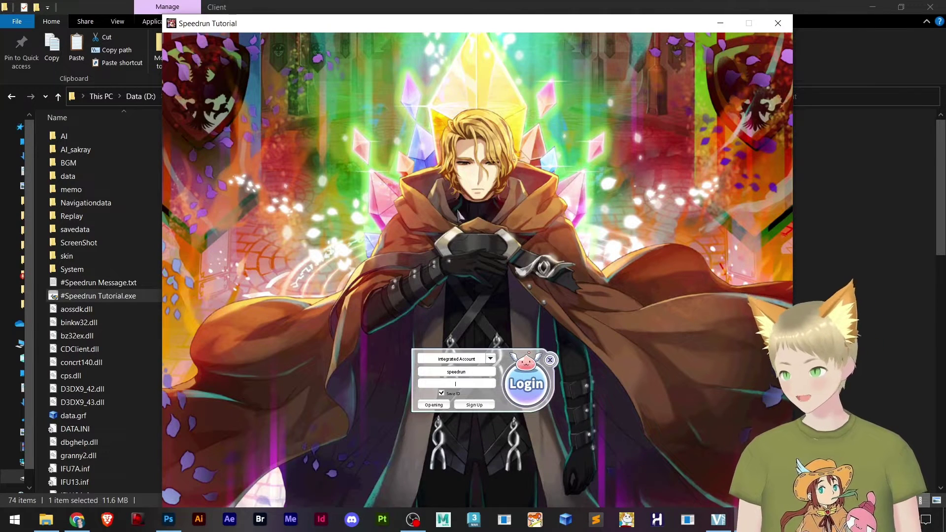
click(776, 23)
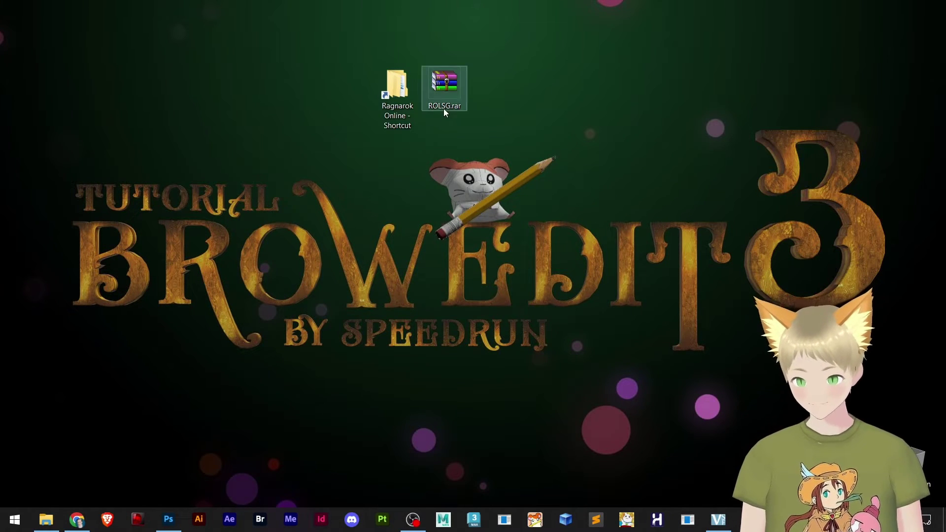
Review the rAthena Login Screen Generator post in Chrome, then minimize the browser
click(446, 88)
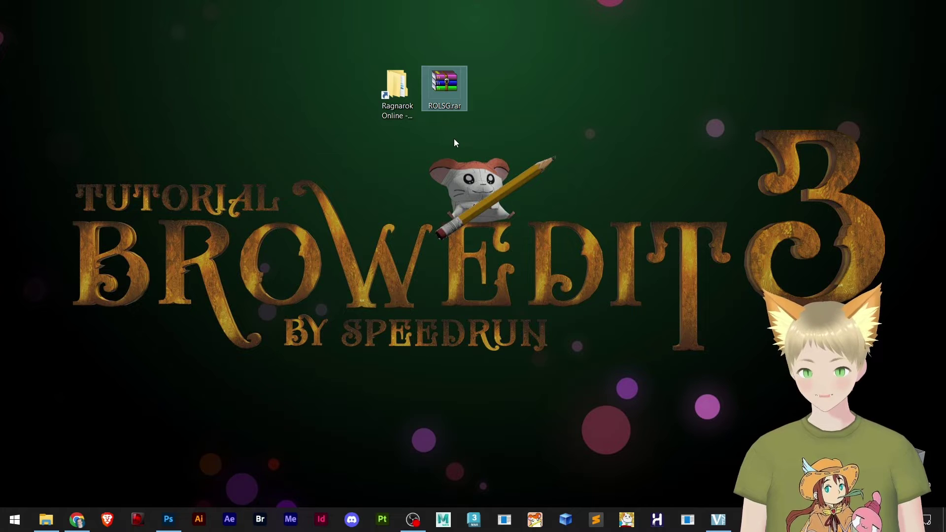
click(81, 521)
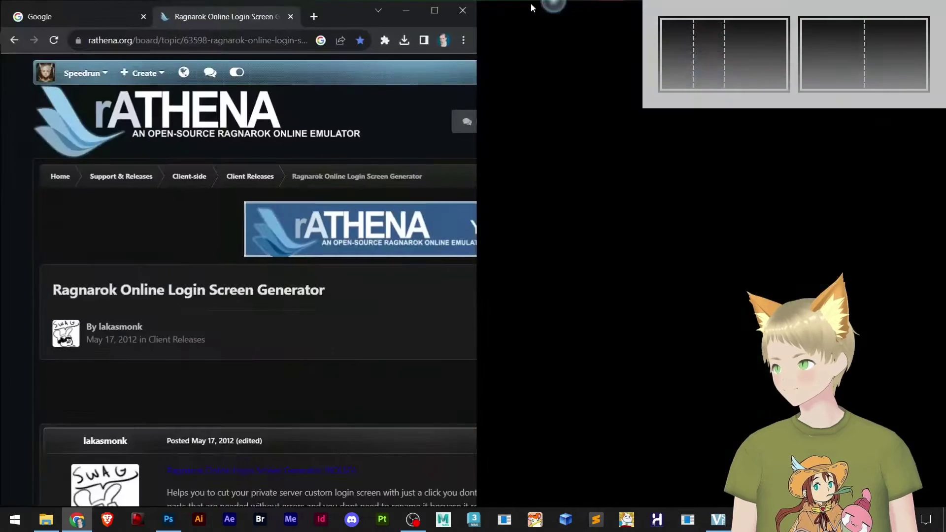
scroll(341, 299, down, 3)
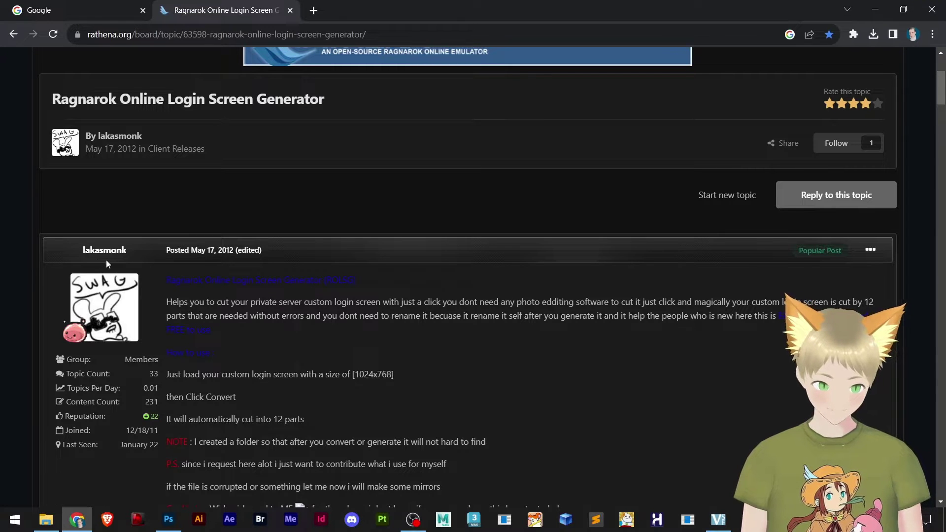
scroll(228, 235, down, 6)
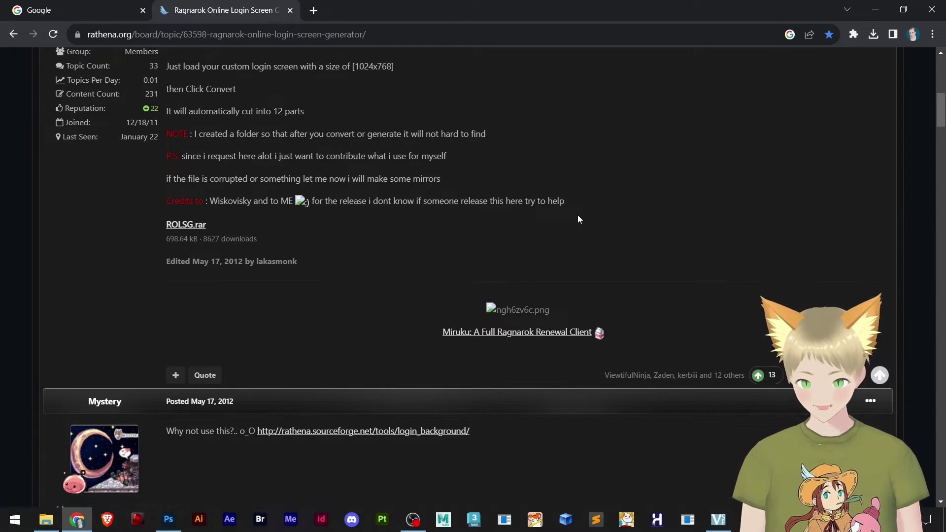
scroll(629, 205, up, 3)
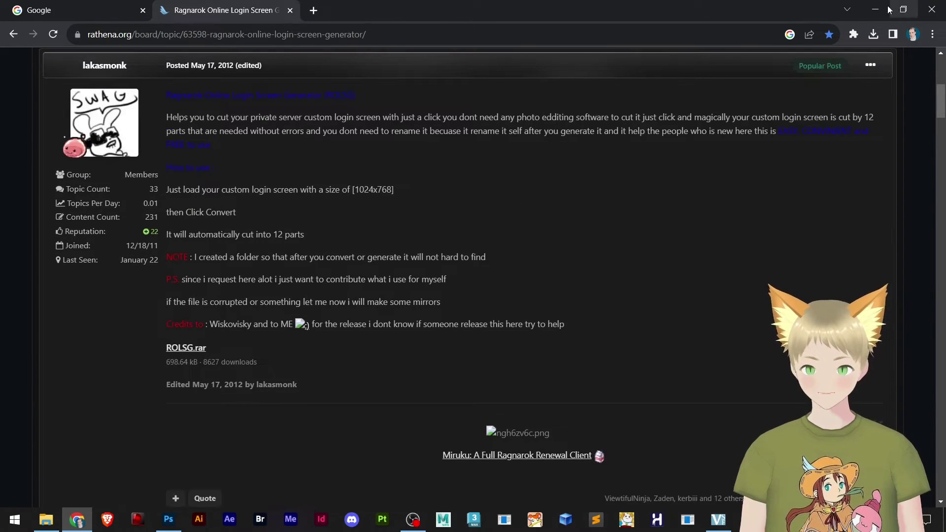
click(875, 9)
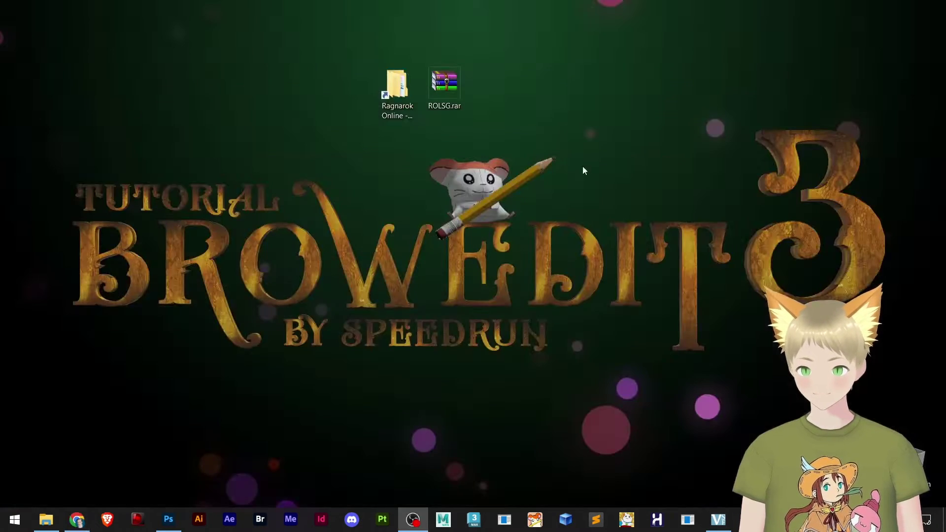
Extract ROLSG.rar here and place the ROLSG folder below the Ragnarok shortcut
right_click(444, 85)
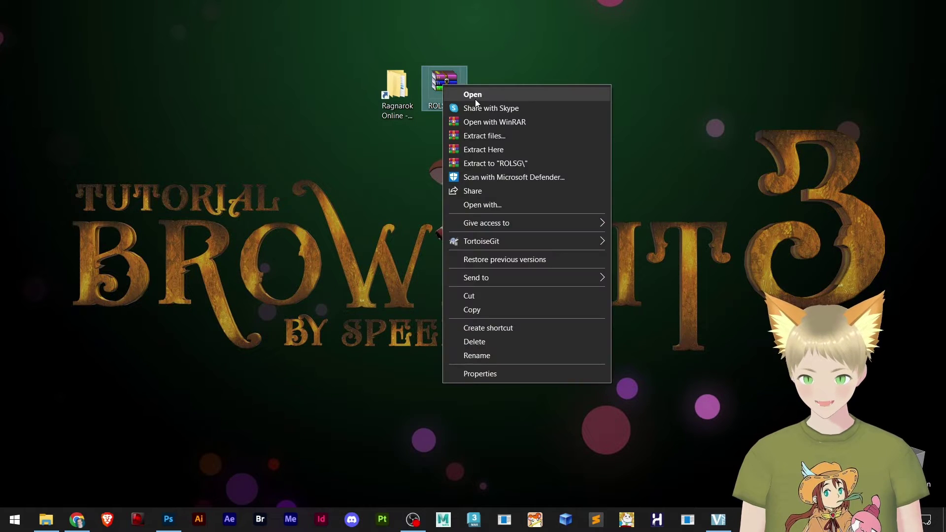
click(484, 151)
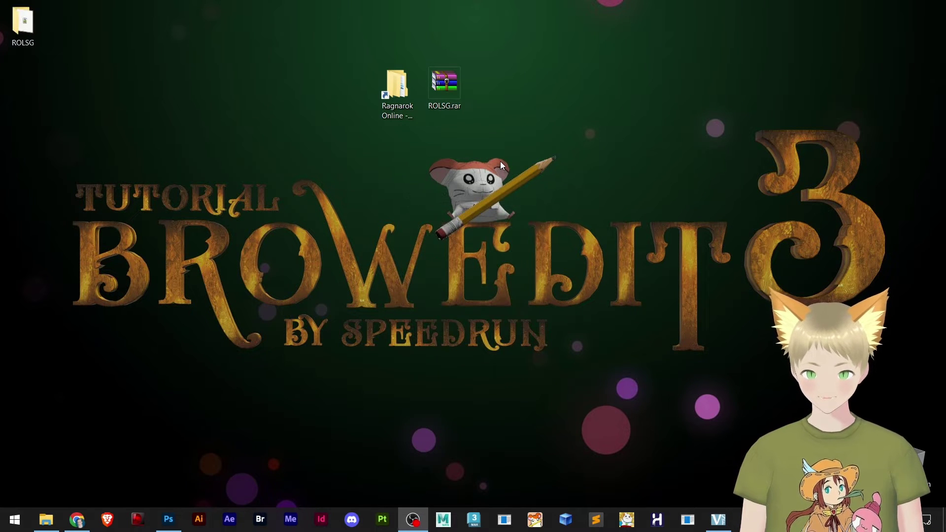
drag(23, 25, 398, 149)
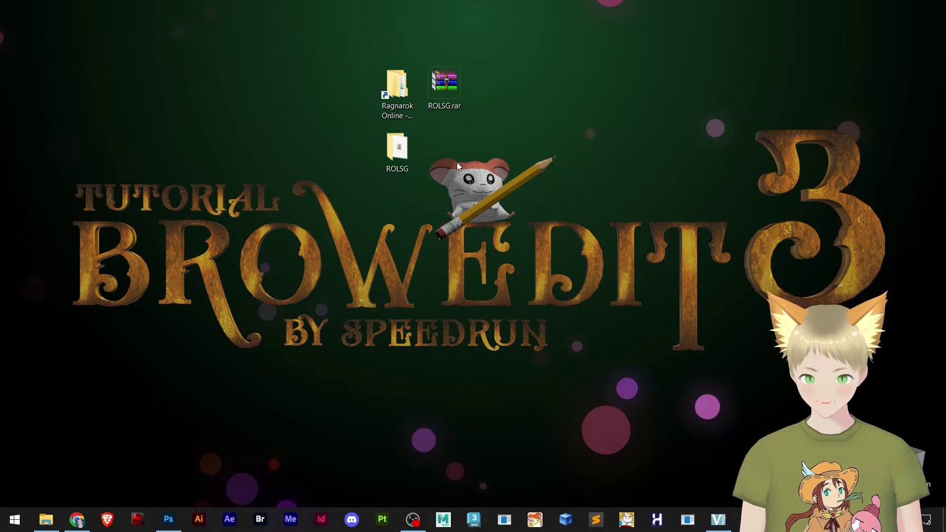
click(411, 196)
Open the ROLSG folder, inspect the ROLSG[1024x768].exe file name, then minimize the window
double_click(395, 150)
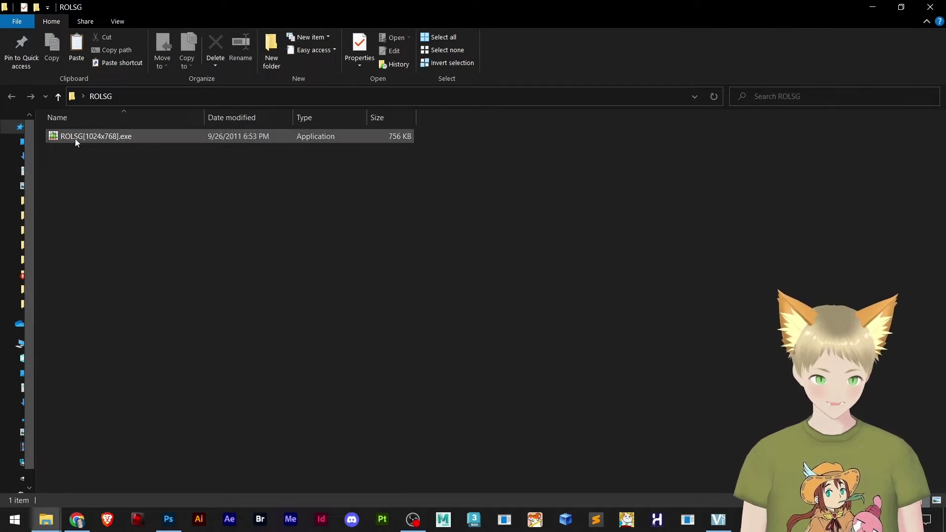
click(90, 136)
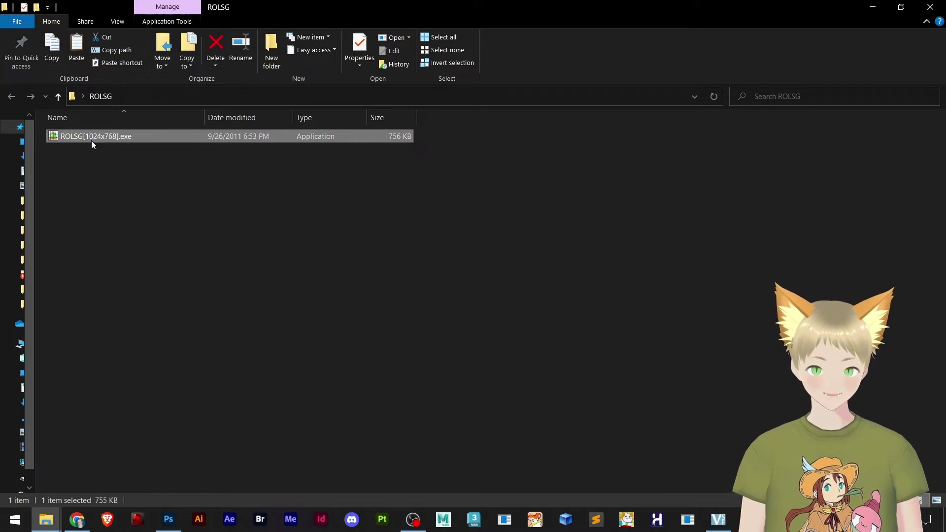
click(90, 139)
click(86, 136)
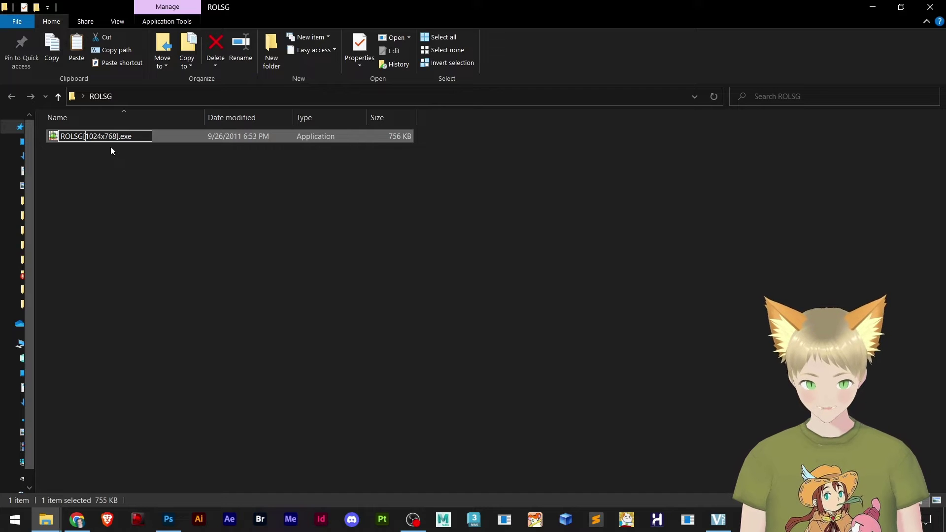
click(140, 173)
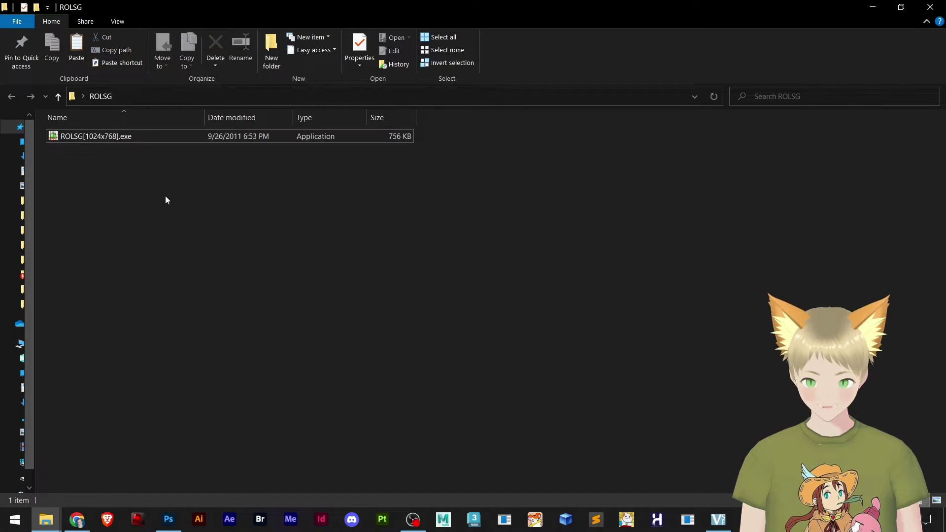
click(869, 9)
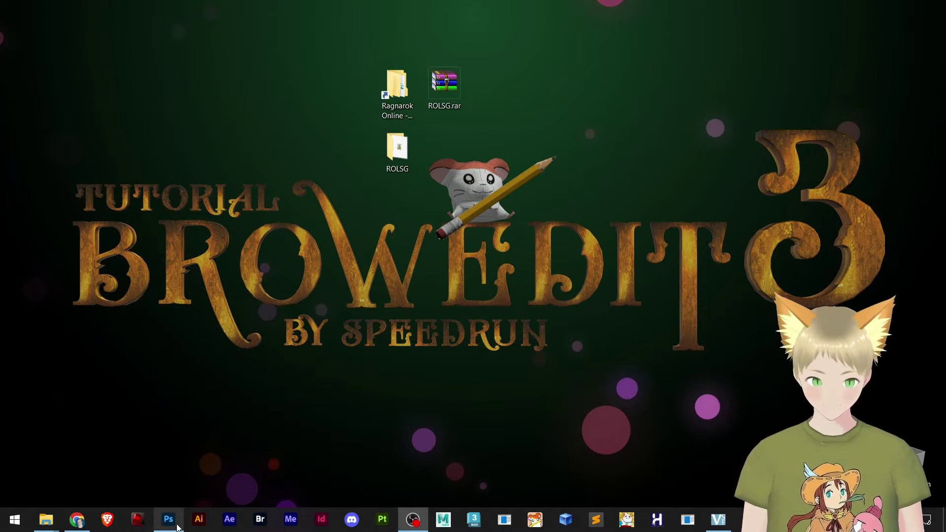
Search Google for 'ragnarok wallpaper' and browse the image results
click(77, 519)
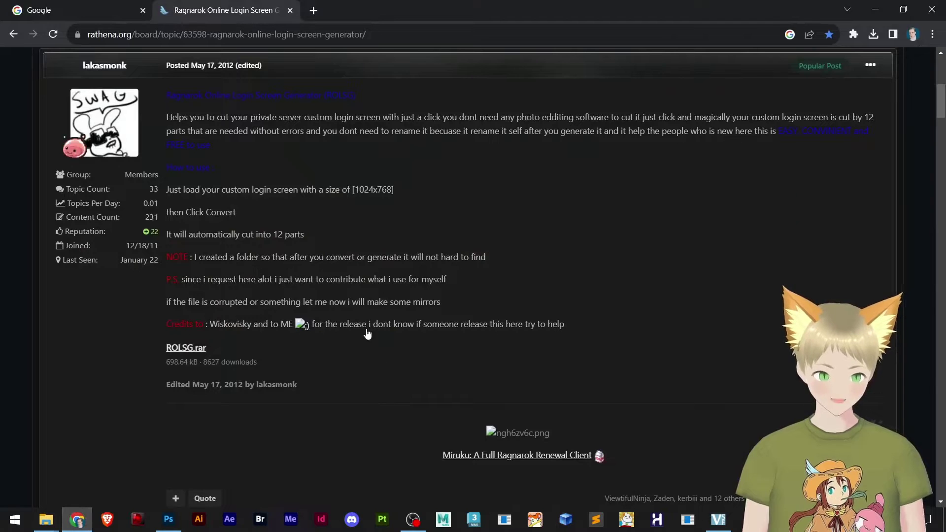
click(96, 9)
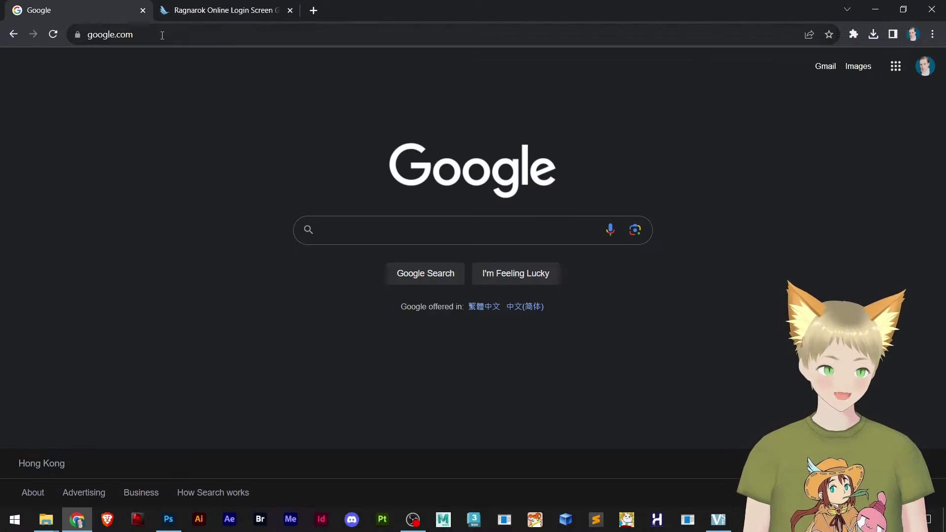
click(367, 243)
click(367, 234)
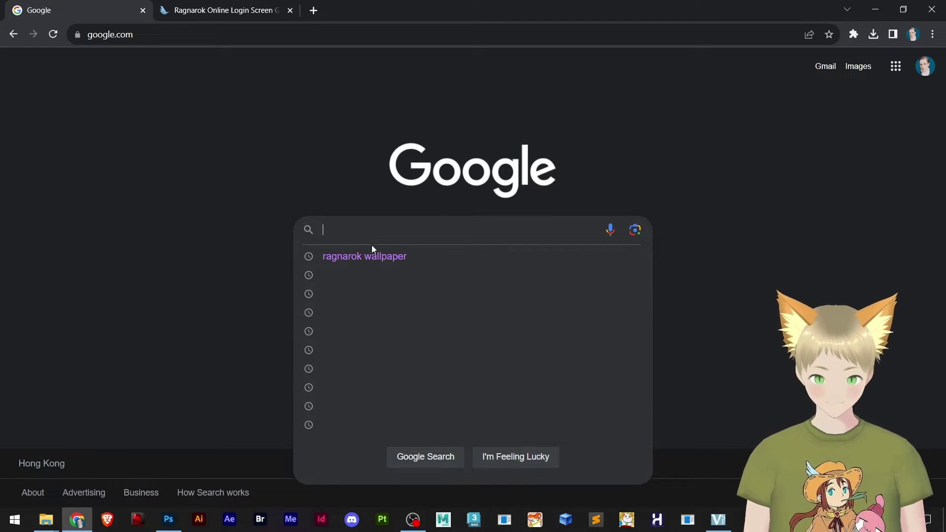
click(372, 254)
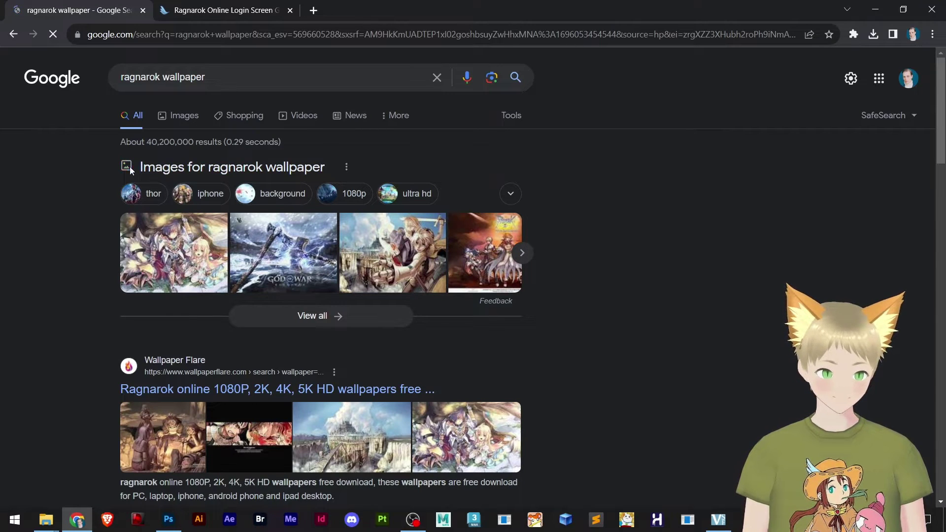
click(185, 118)
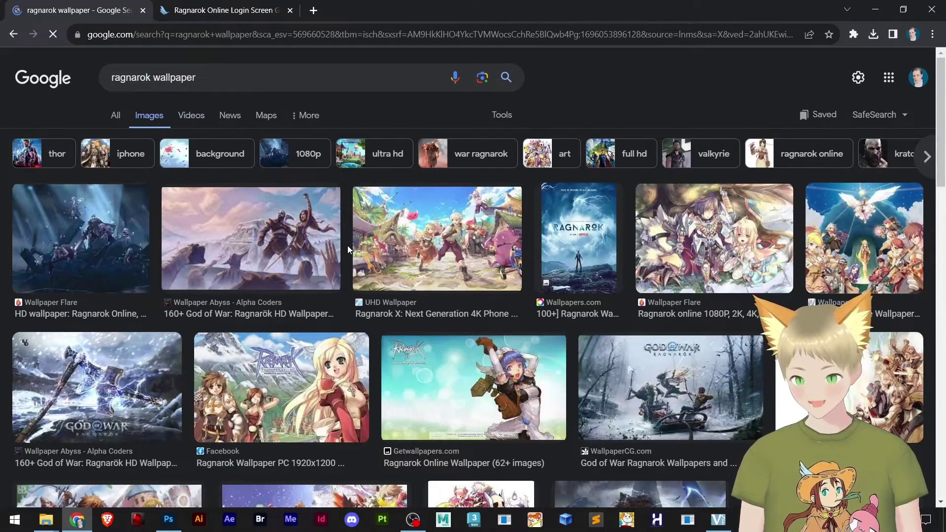
scroll(433, 232, down, 4)
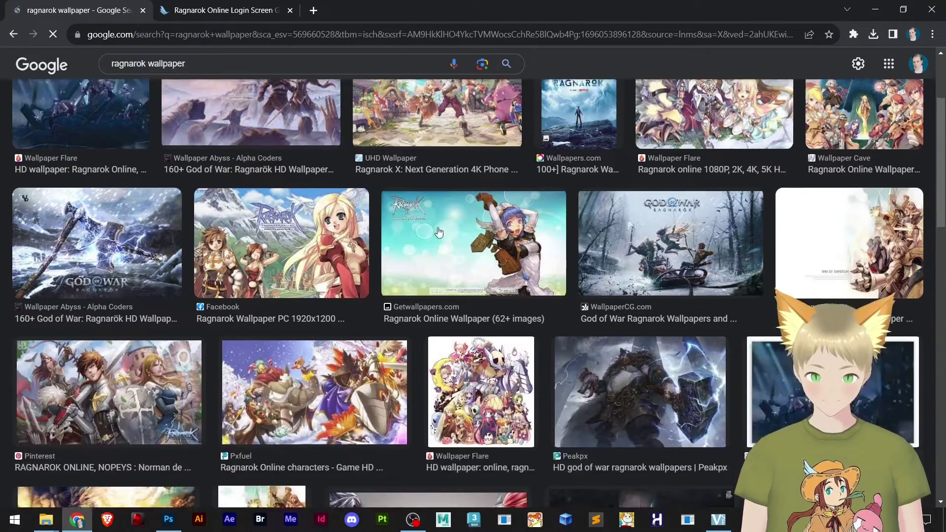
scroll(435, 230, down, 4)
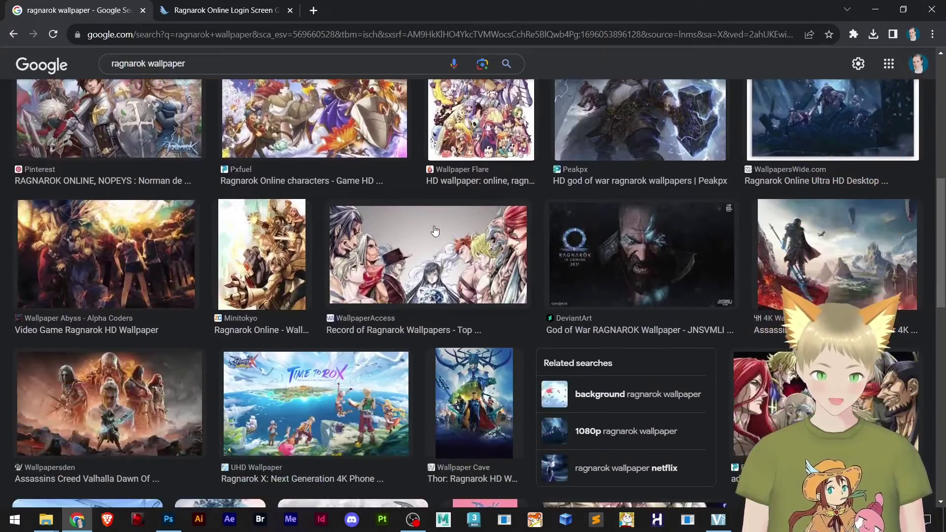
scroll(435, 230, down, 5)
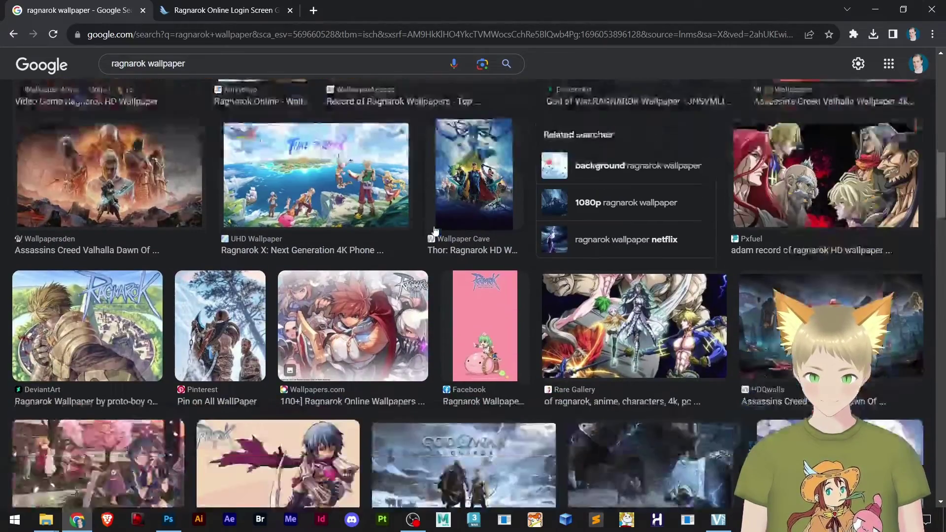
scroll(434, 231, up, 13)
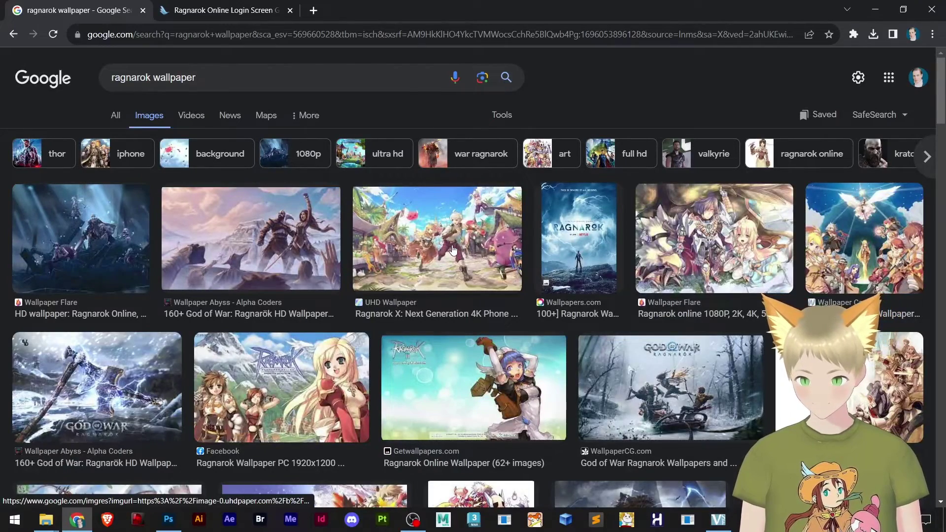
Preview wallpapers, settling on the Wallpapers Den 1600 × 1200 Ragnarok anime image
click(451, 250)
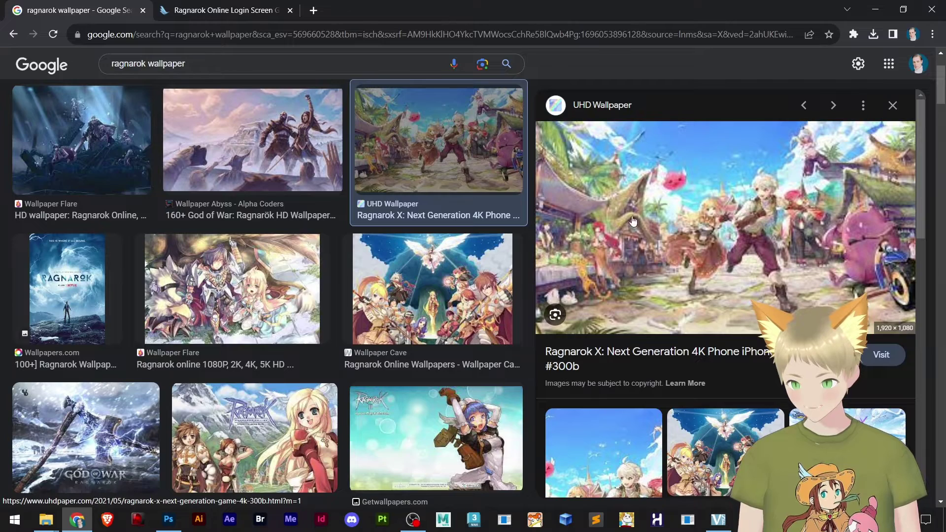
scroll(754, 254, down, 4)
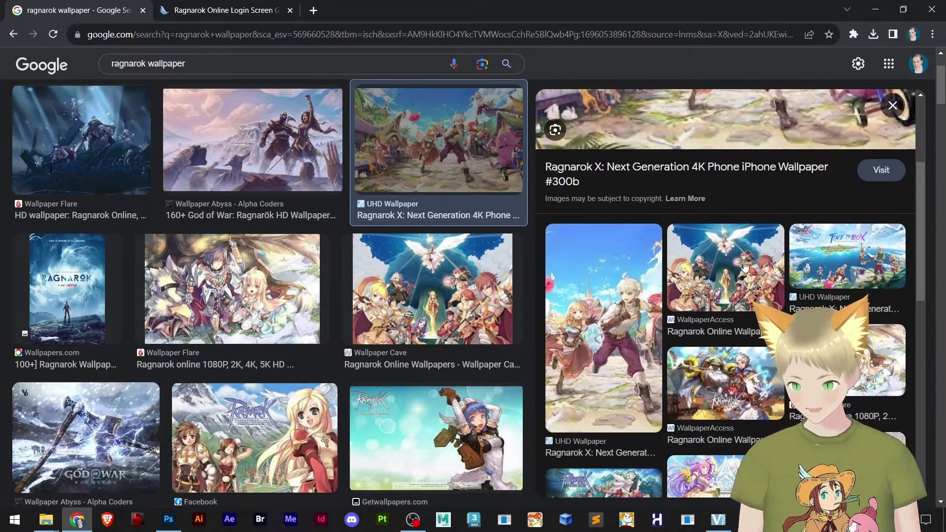
scroll(745, 266, down, 2)
scroll(797, 260, down, 1)
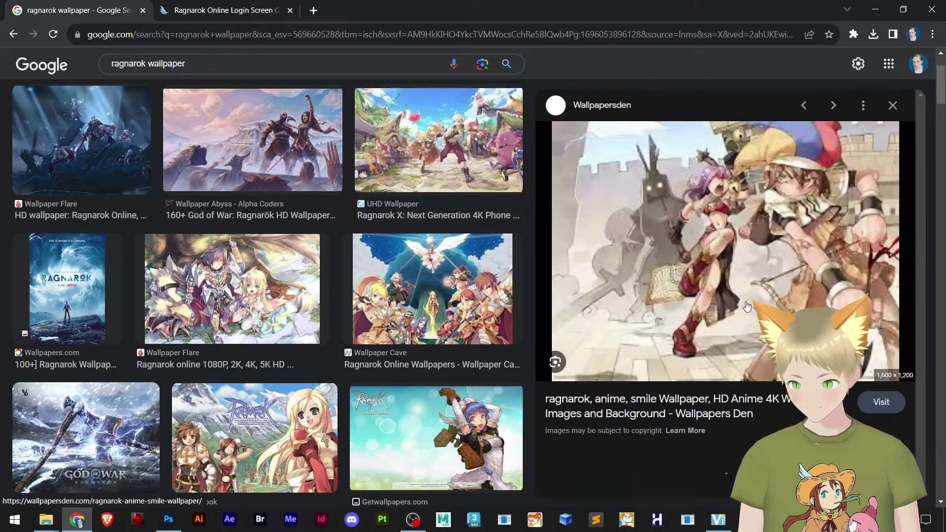
click(831, 286)
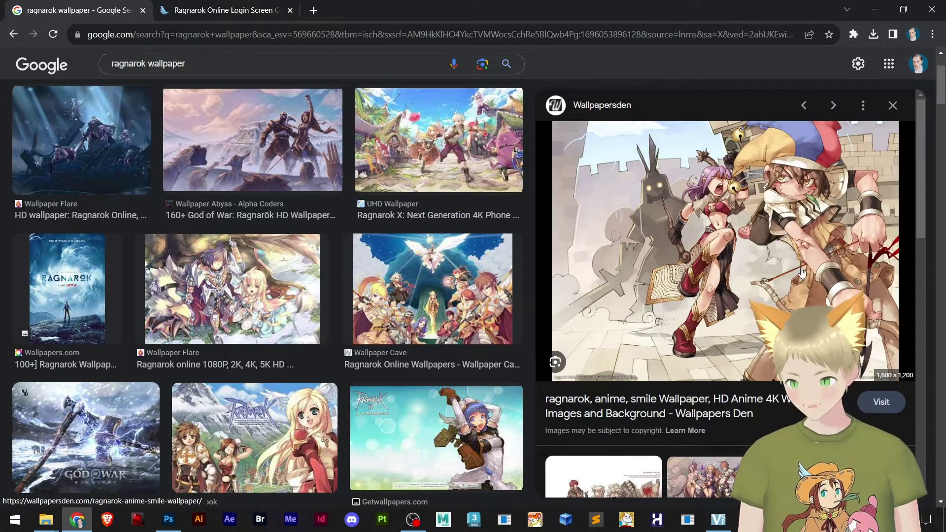
scroll(753, 257, down, 3)
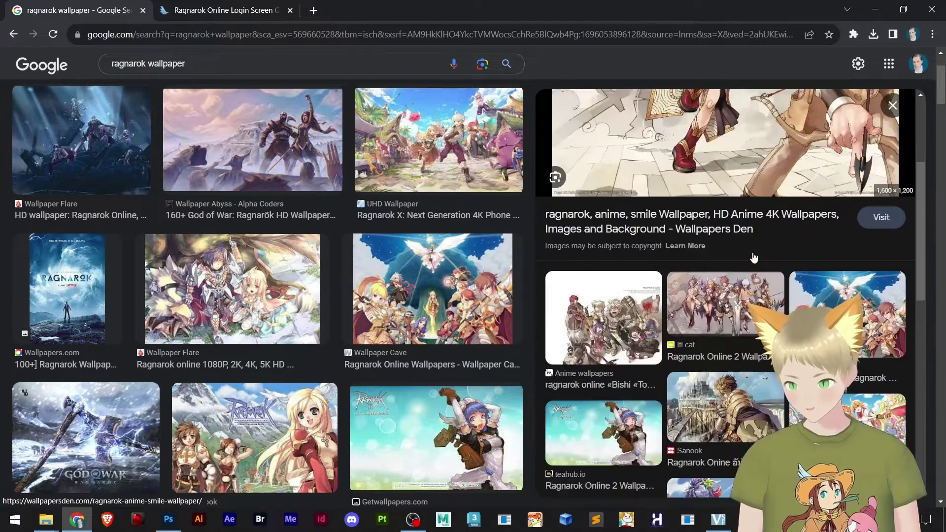
scroll(754, 256, up, 3)
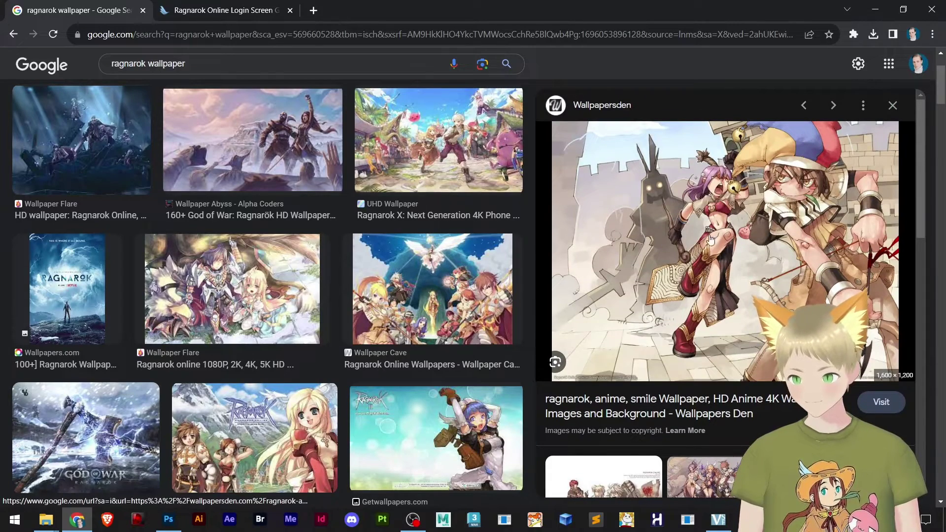
Save the wallpaper to the desktop and confirm in its Properties details that it is 1600 × 1200
drag(741, 232, 456, 156)
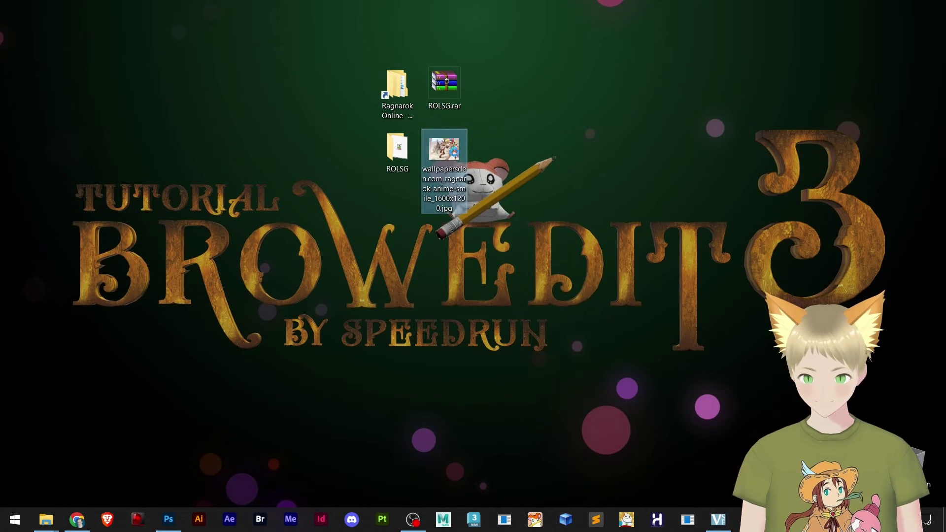
right_click(454, 156)
click(545, 495)
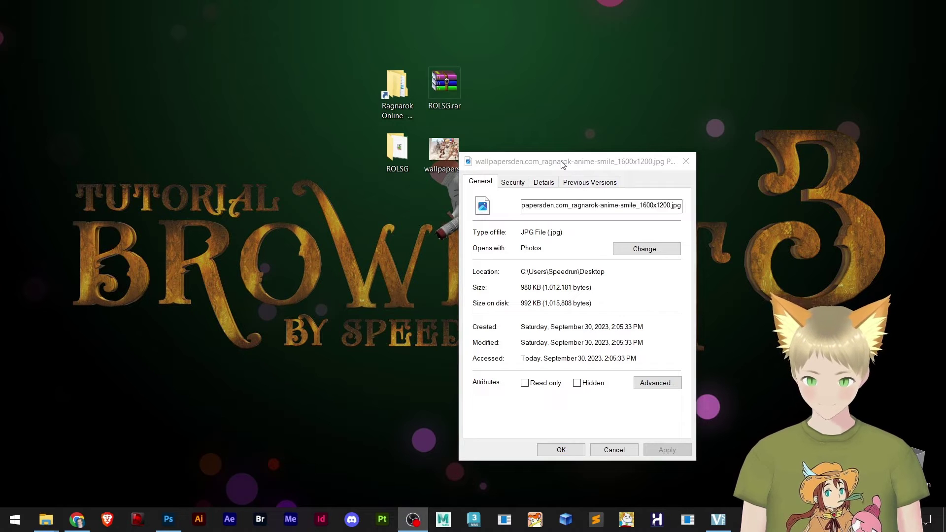
click(563, 164)
click(580, 182)
click(546, 182)
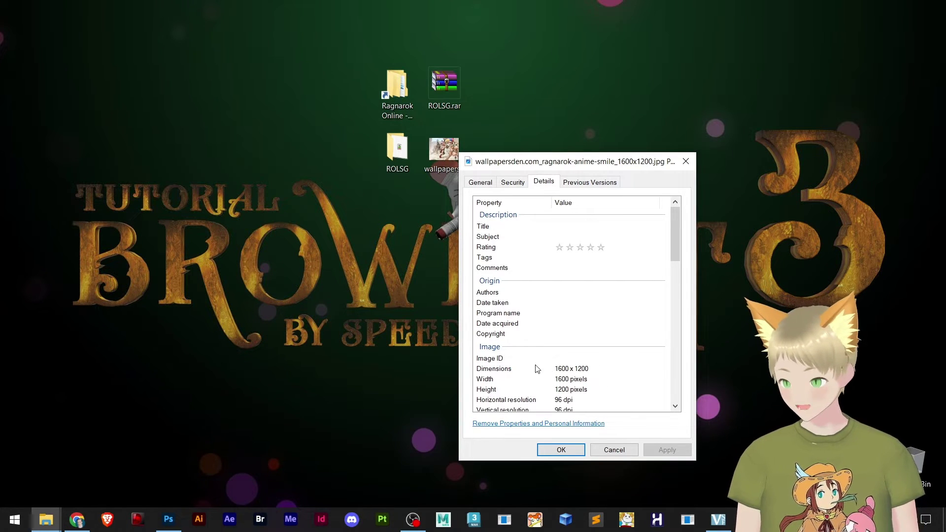
click(691, 165)
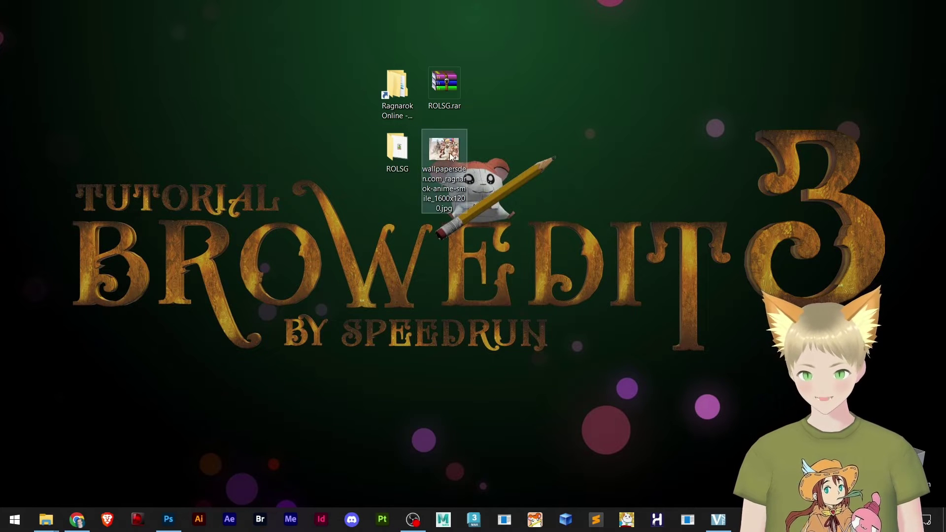
Bring the ROLSG folder window back up
mouse_move(449, 152)
mouse_down()
mouse_move(225, 439)
mouse_move(416, 282)
mouse_move(449, 158)
mouse_up()
click(51, 520)
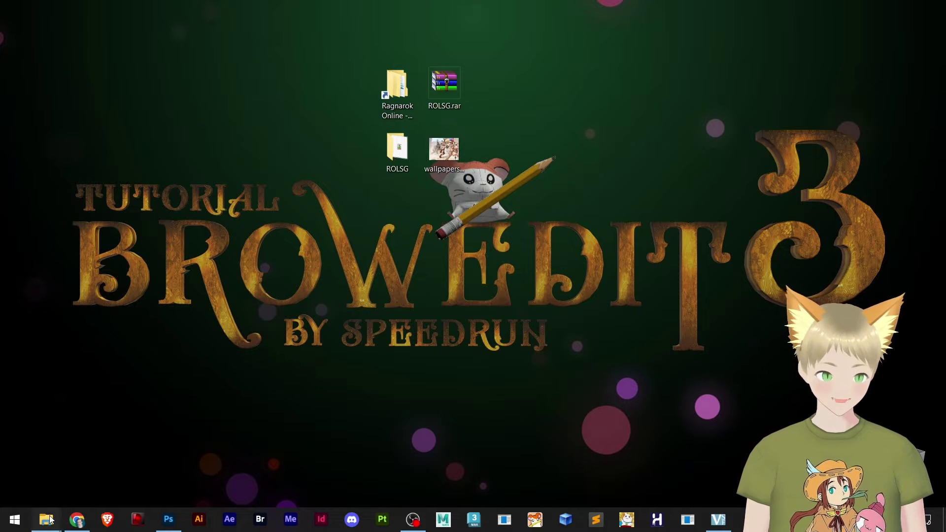
click(192, 465)
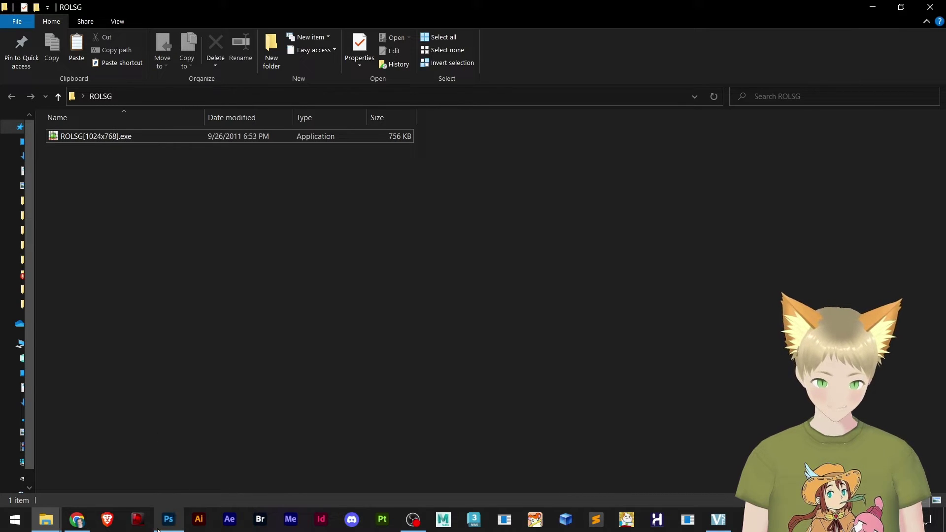
Create a new 1024 × 768 px document in Photoshop
click(168, 520)
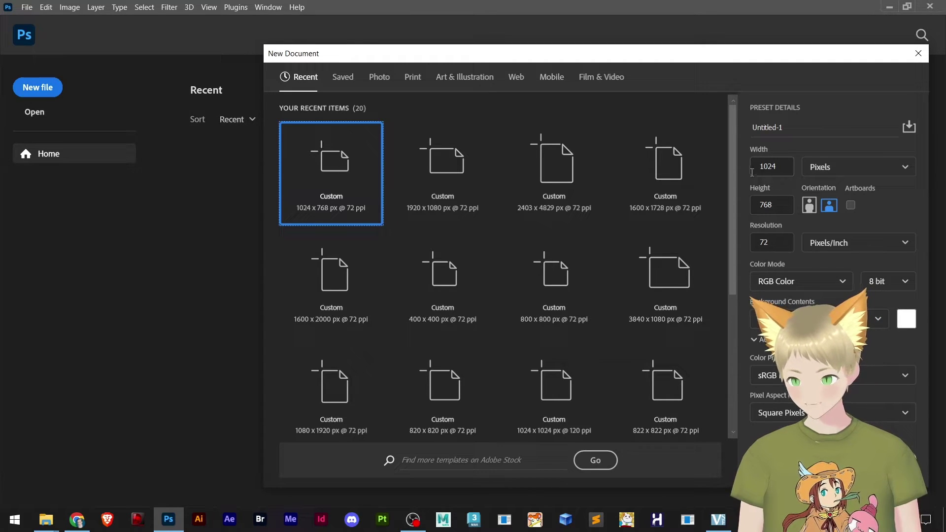
double_click(766, 166)
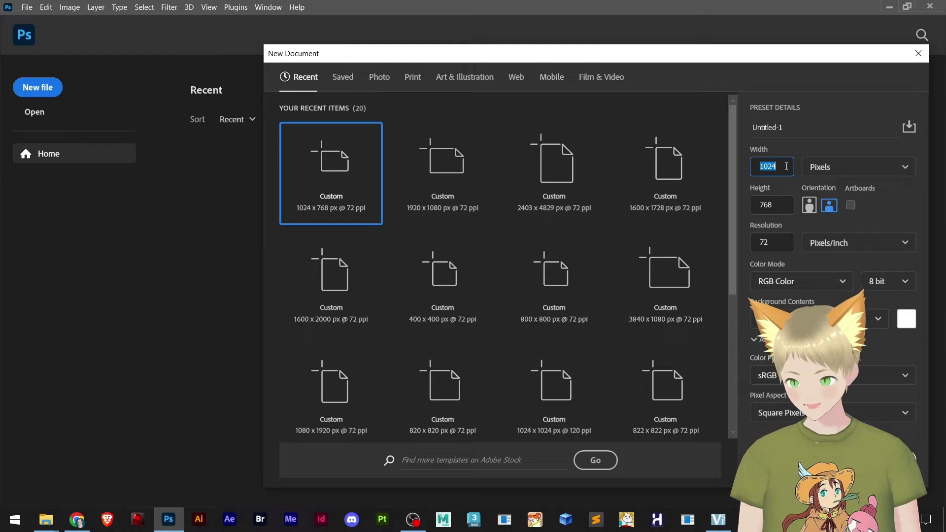
double_click(760, 205)
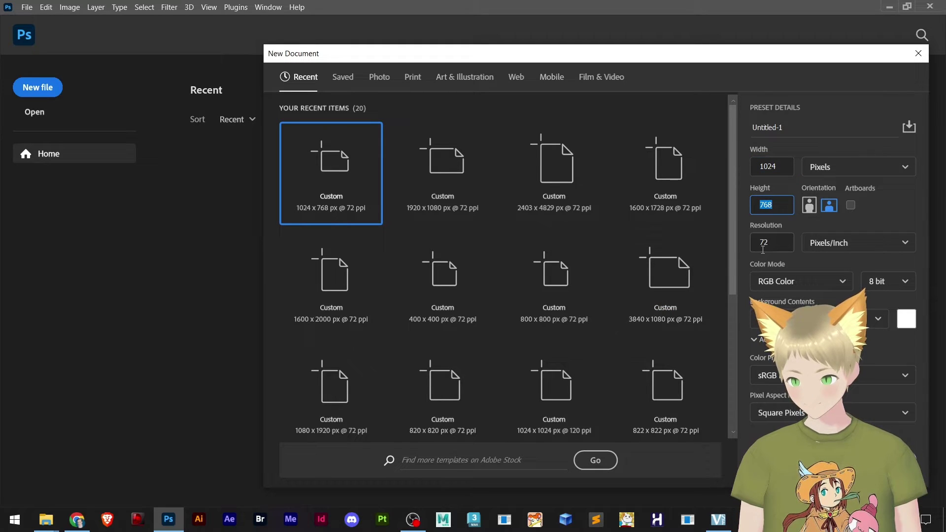
key(Return)
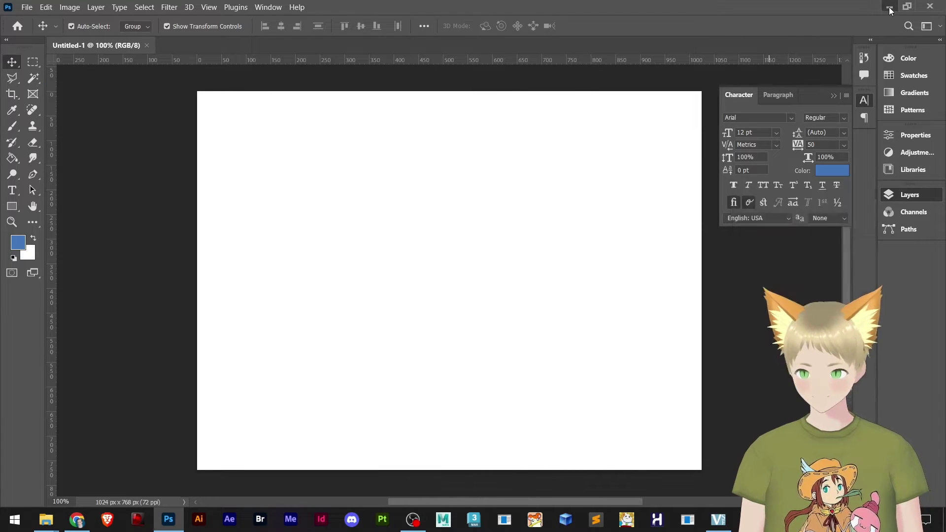
Drag the wallpaper jpg from the desktop into the Photoshop document
click(888, 7)
click(869, 7)
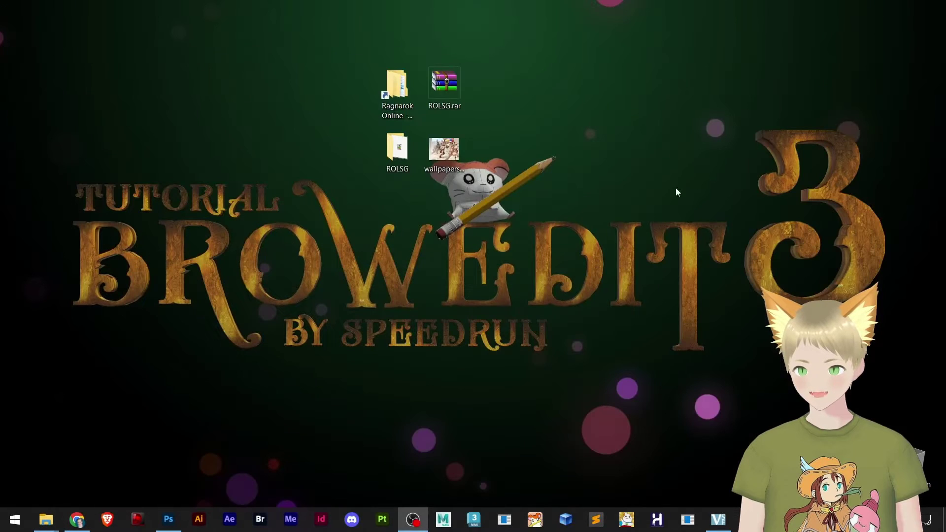
drag(443, 150, 453, 246)
key(alt+Tab)
key(Tab)
key(Tab)
key(Tab)
key(Tab)
key(Tab)
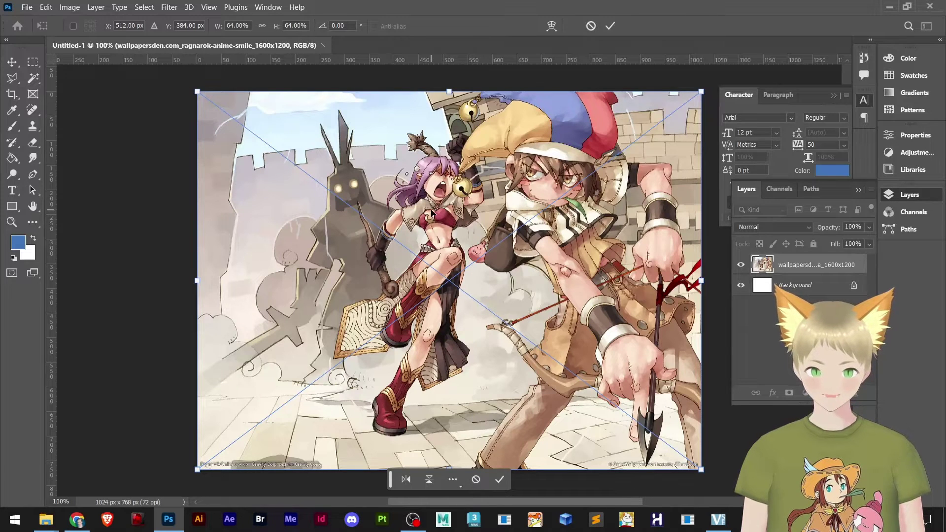
Place the wallpaper, reset it to full 1600 × 1200 size, and shift it to frame both characters
key(Return)
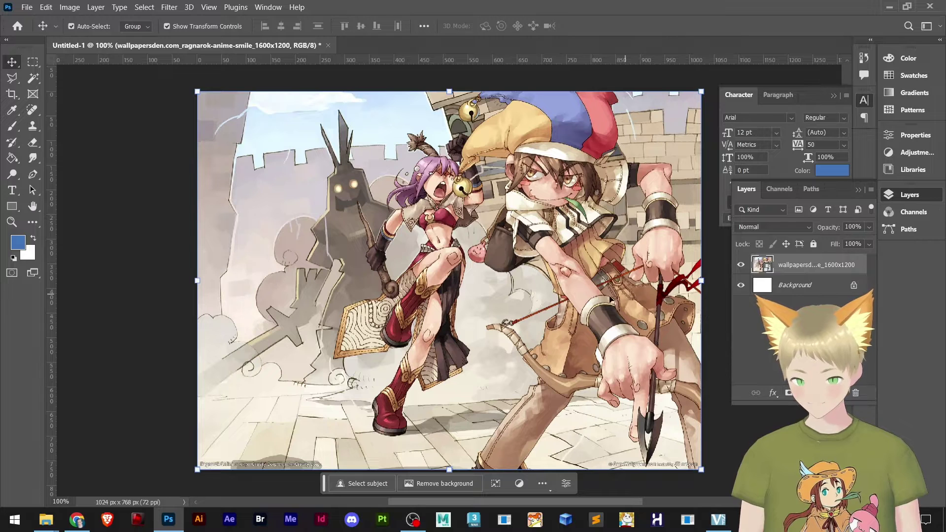
right_click(784, 266)
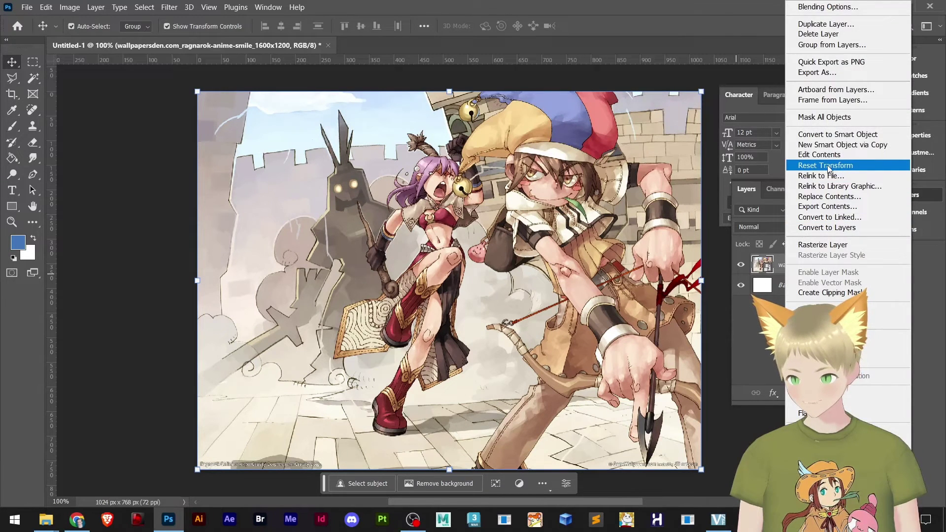
click(829, 166)
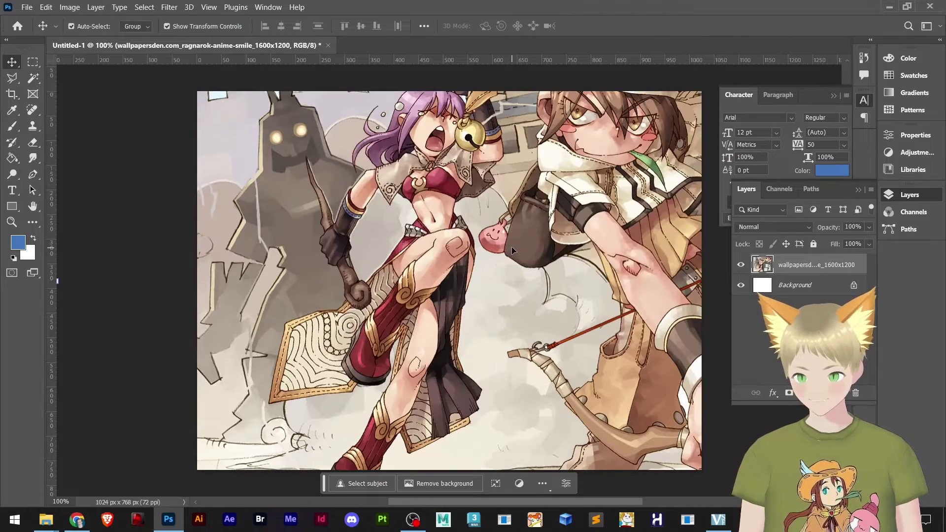
drag(576, 239, 562, 326)
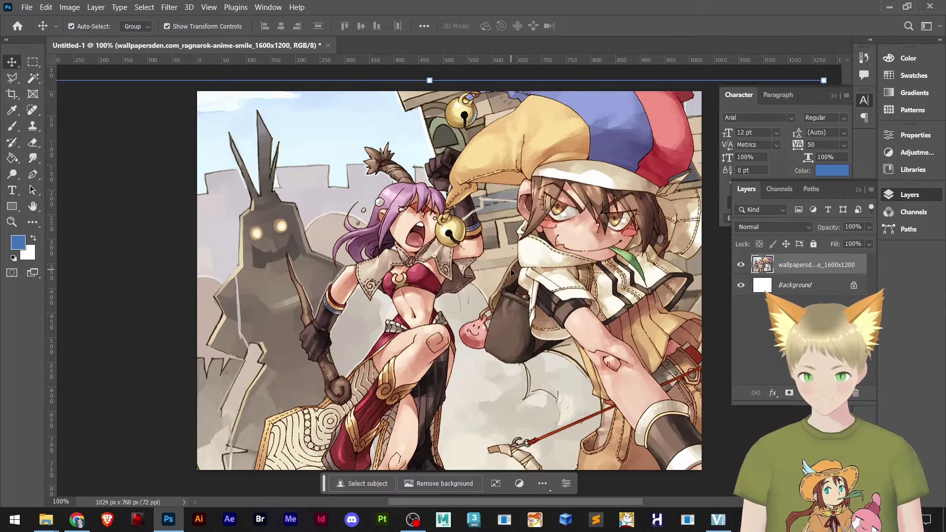
Boost contrast with an S-shaped Curves adjustment, lifting highlights and darkening shadows
key(i)
key(ctrl+m)
drag(537, 72, 831, 113)
drag(697, 103, 766, 114)
drag(803, 206, 799, 203)
drag(727, 283, 735, 287)
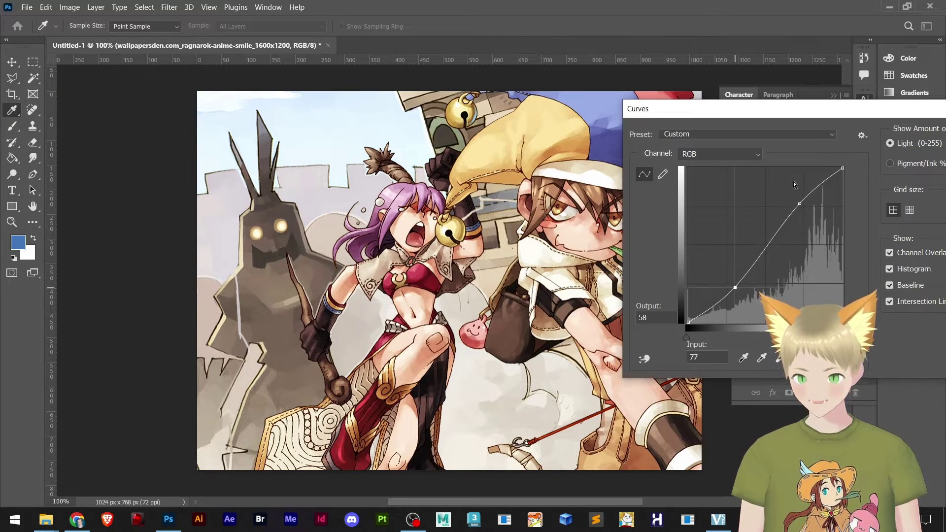
key(Return)
key(v)
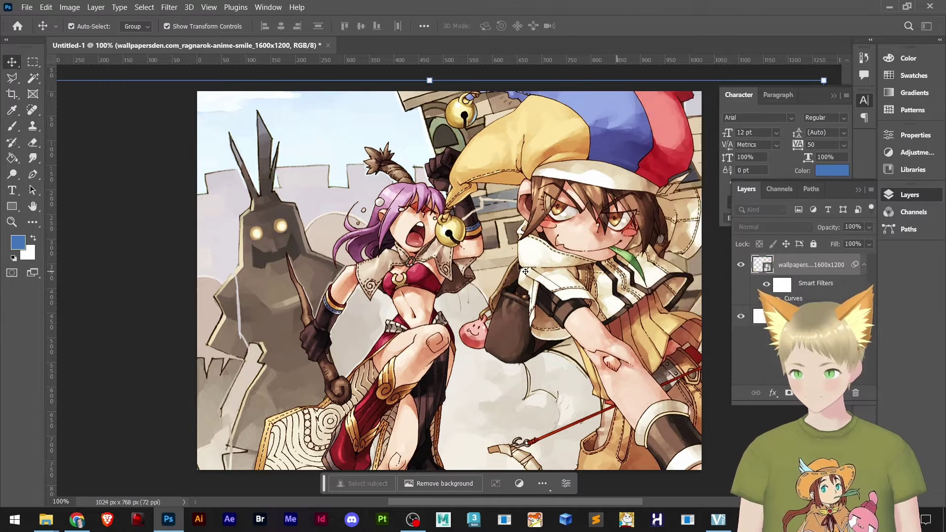
Shift the midtones toward blue (+16) with Color Balance
key(ctrl+b)
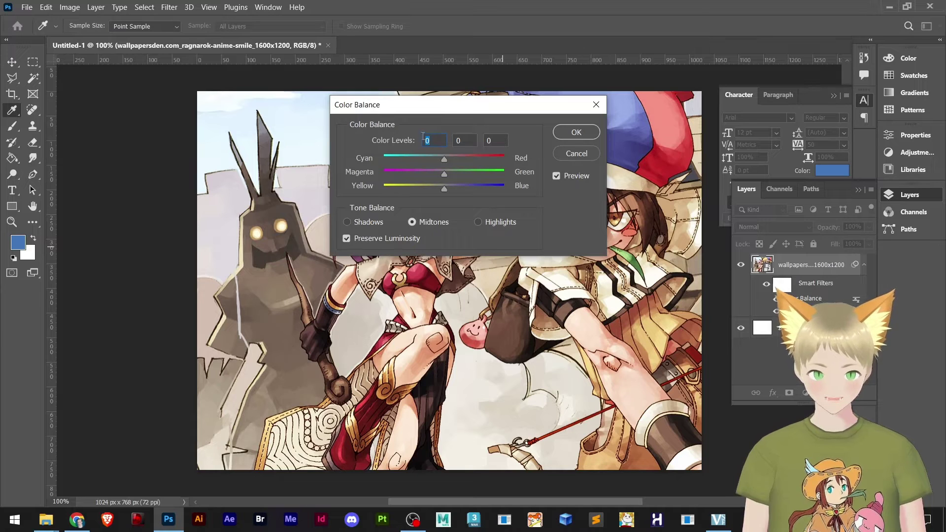
drag(467, 105, 690, 16)
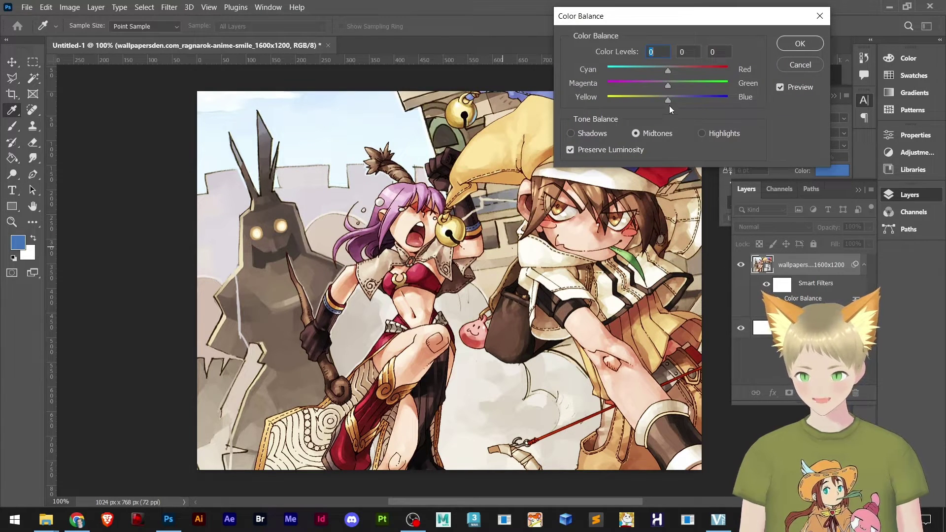
drag(666, 101, 678, 102)
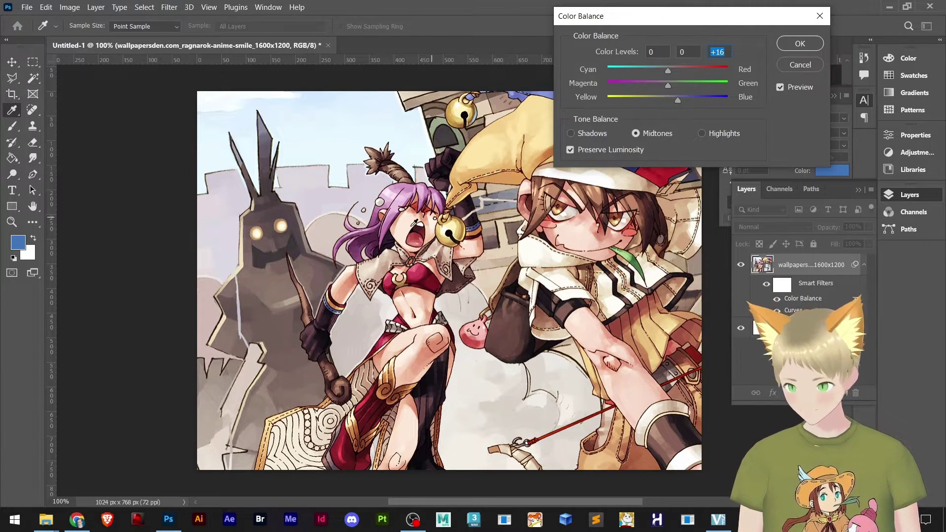
Apply the colour balance, then add a text layer reading 'YOUR NAME' on the image
click(812, 43)
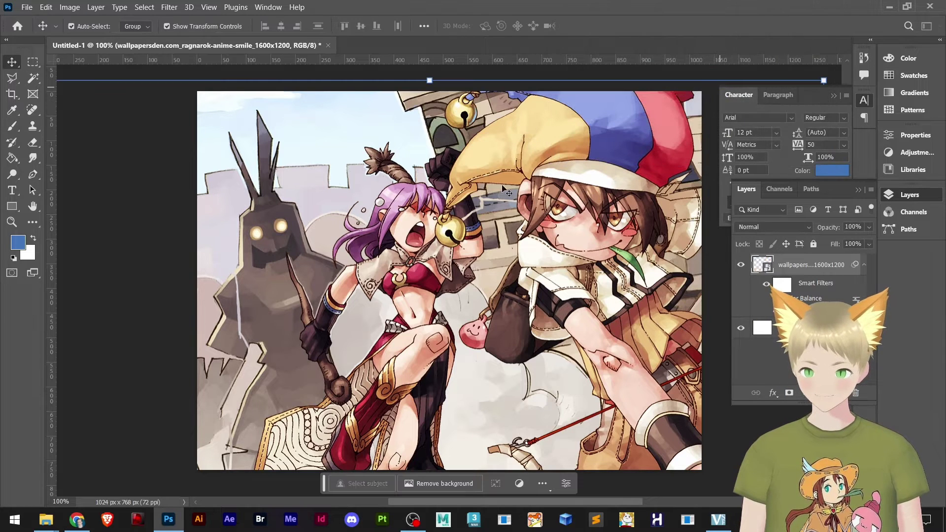
click(146, 111)
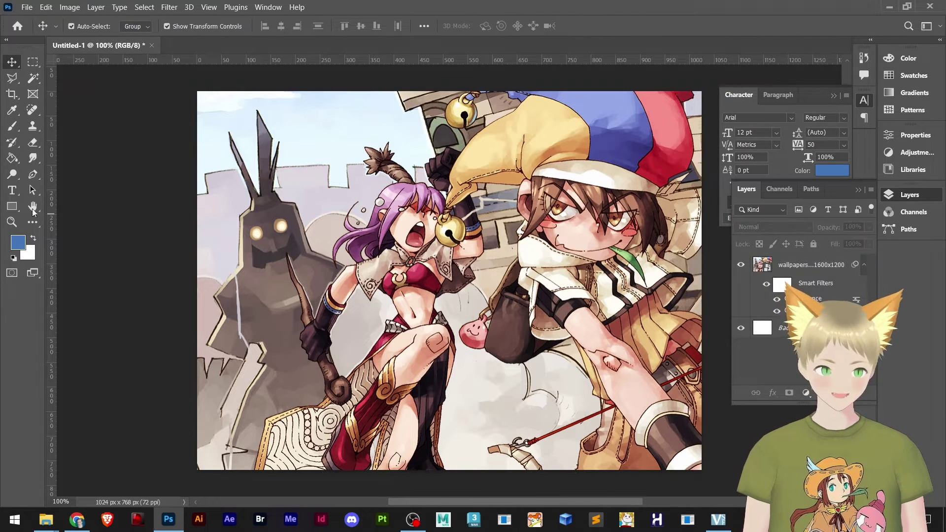
click(12, 190)
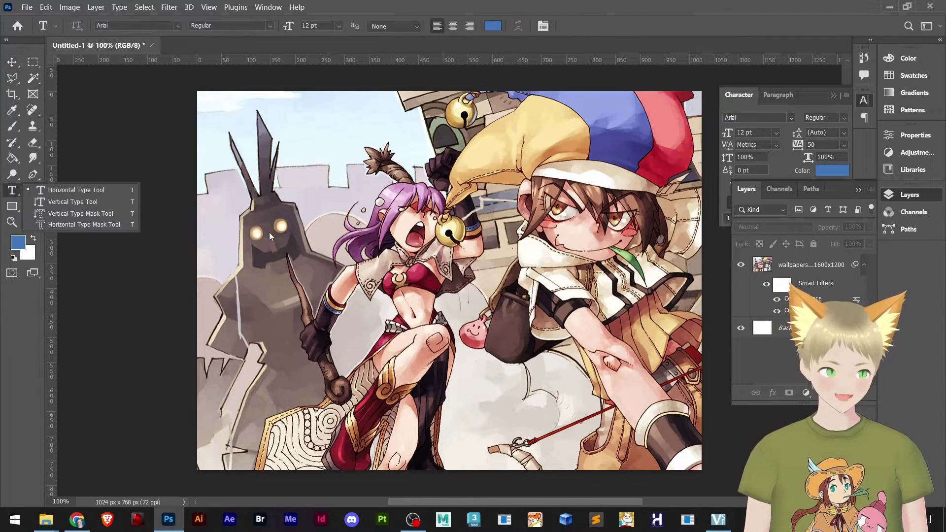
click(334, 258)
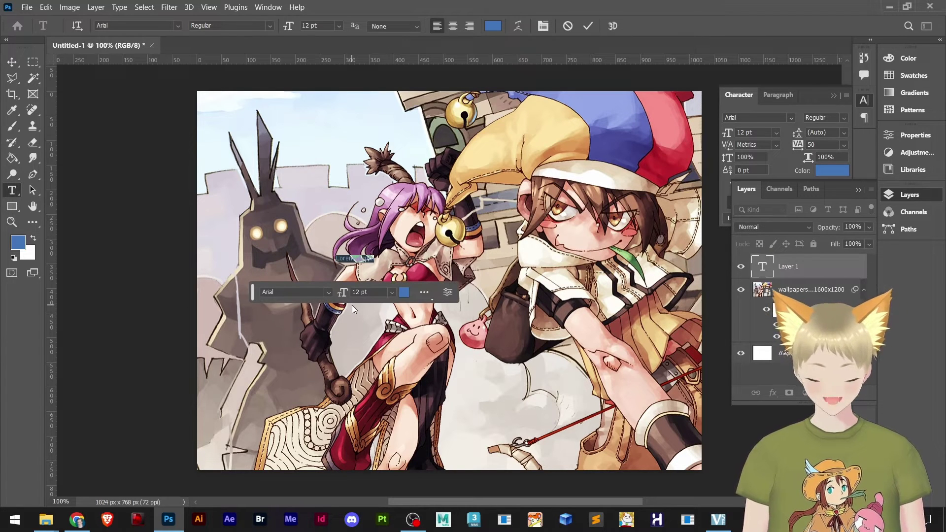
text(YOUR NA)
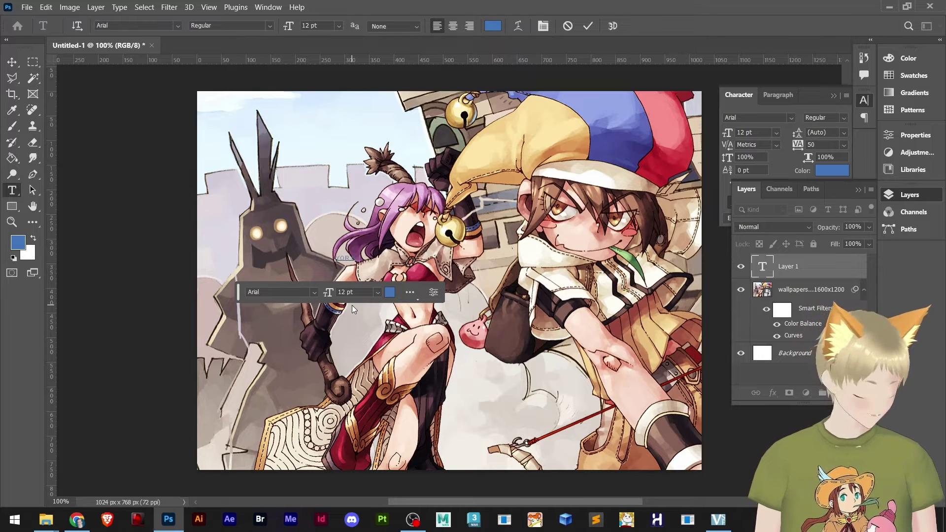
text(ME)
Set the title font style to Black at 60 pt
key(ctrl+a)
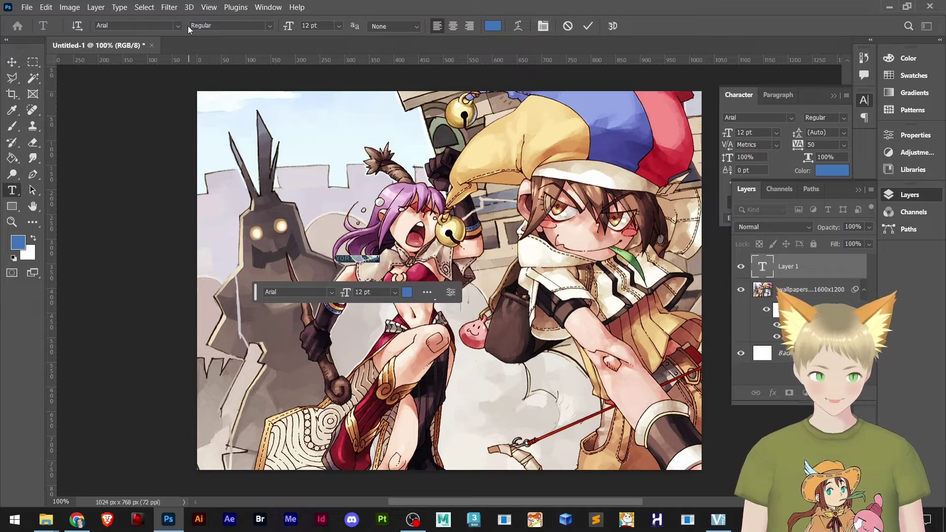
click(269, 26)
click(224, 77)
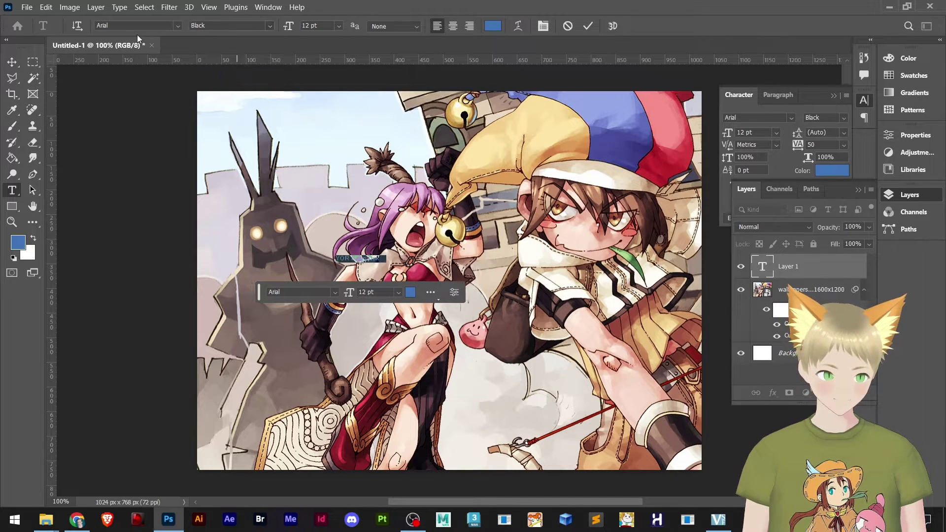
click(338, 25)
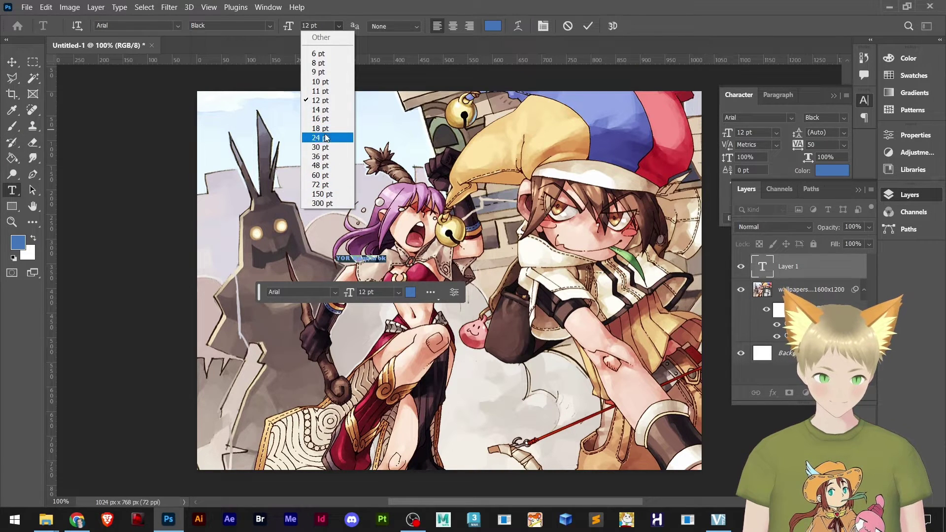
click(322, 176)
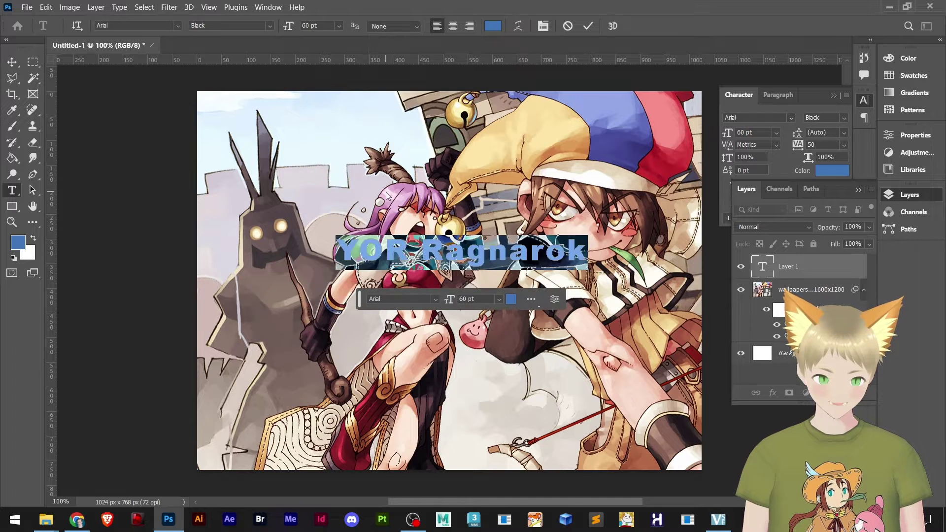
click(402, 254)
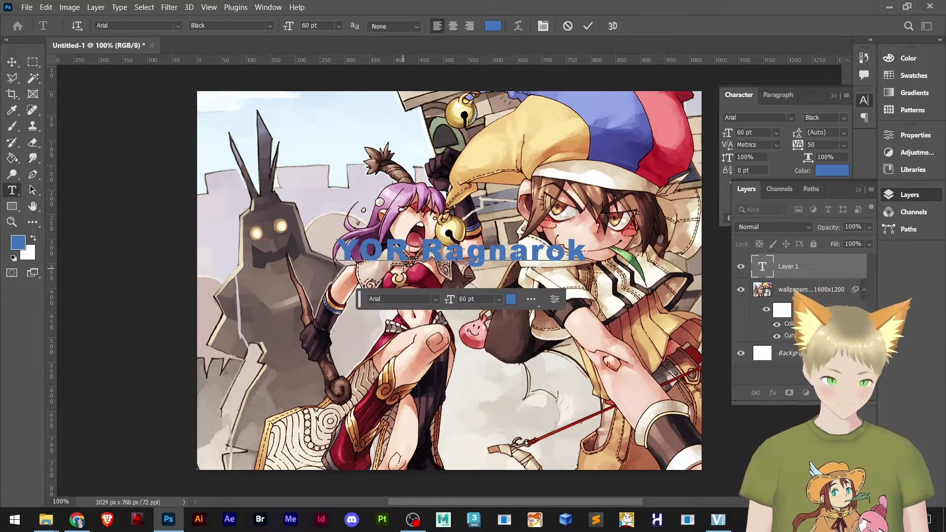
Retype the title as 'Your Ragnarok', fixing the stray 't' typo
key(ctrl)
key(ctrl+a)
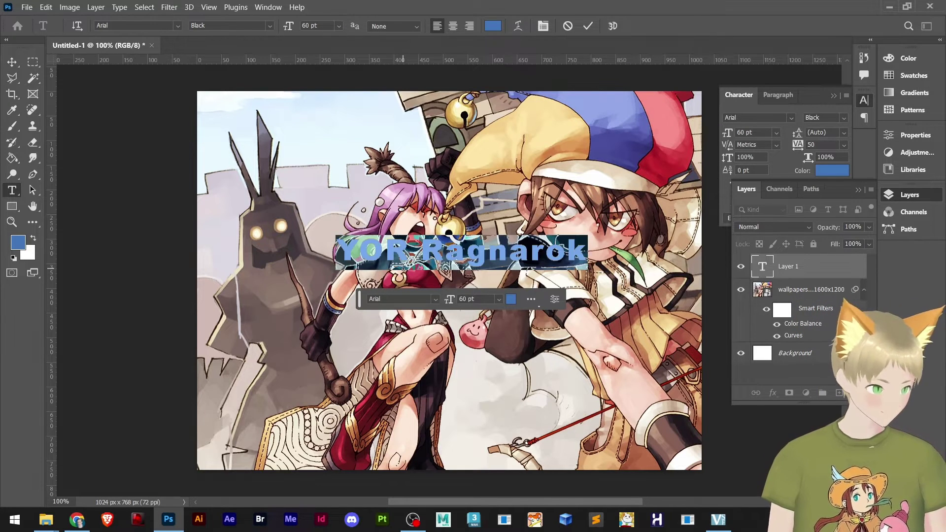
text(Your)
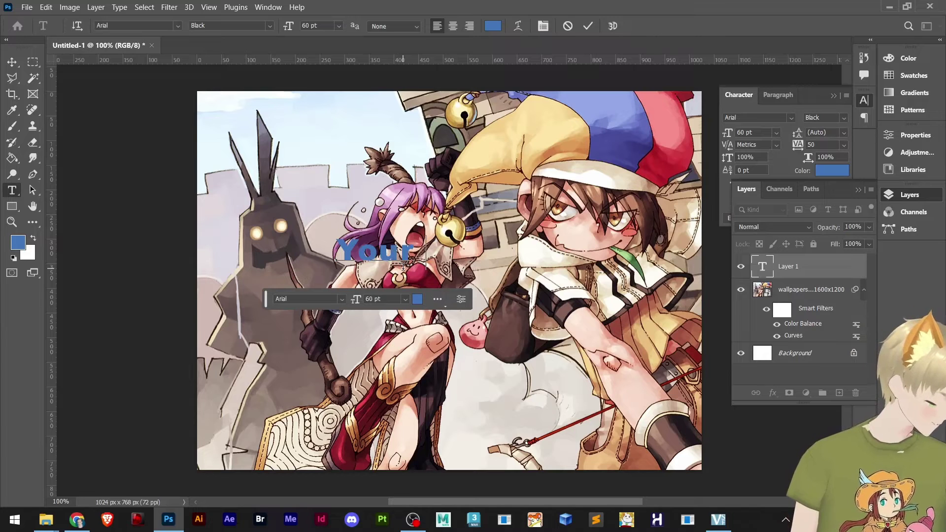
text( Ragnatrok)
key(Left)
key(Left)
key(Left)
key(BackSpace)
key(End)
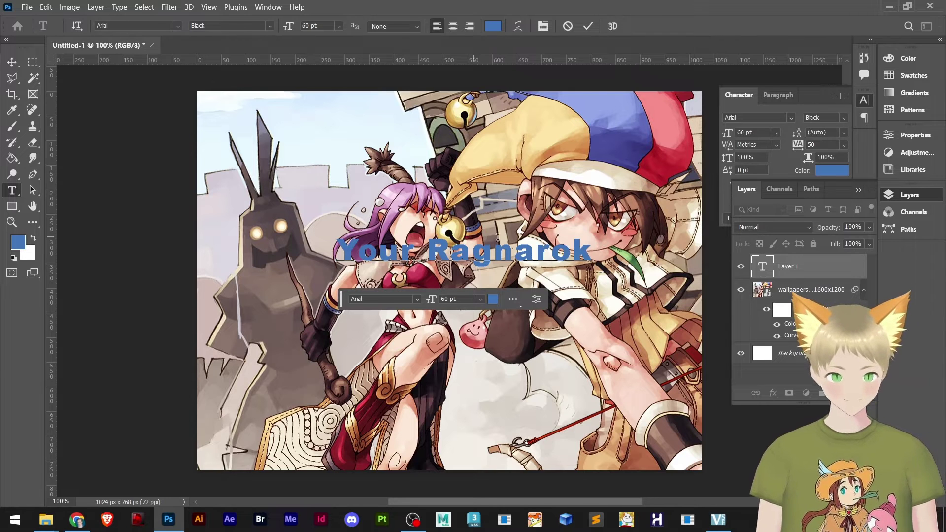
key(ctrl+a)
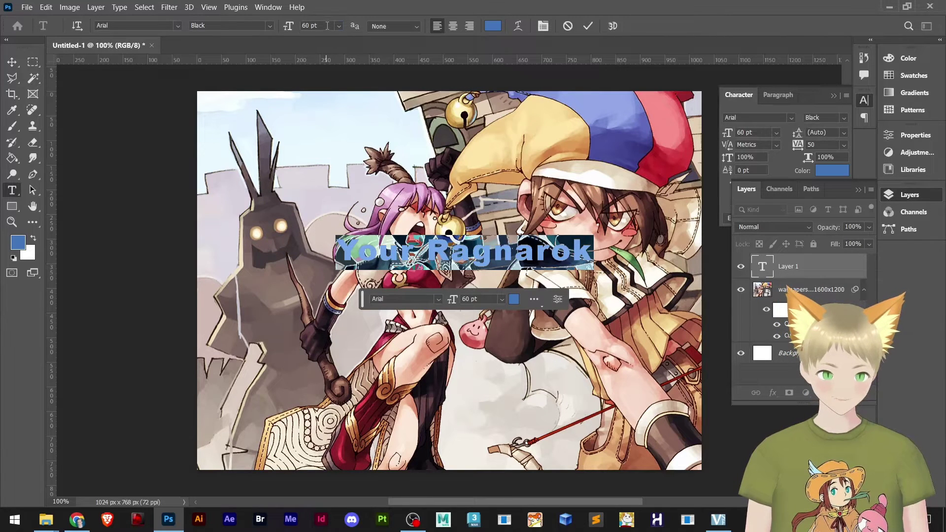
Enlarge the title text to 100 pt and commit it
text(100)
key(Return)
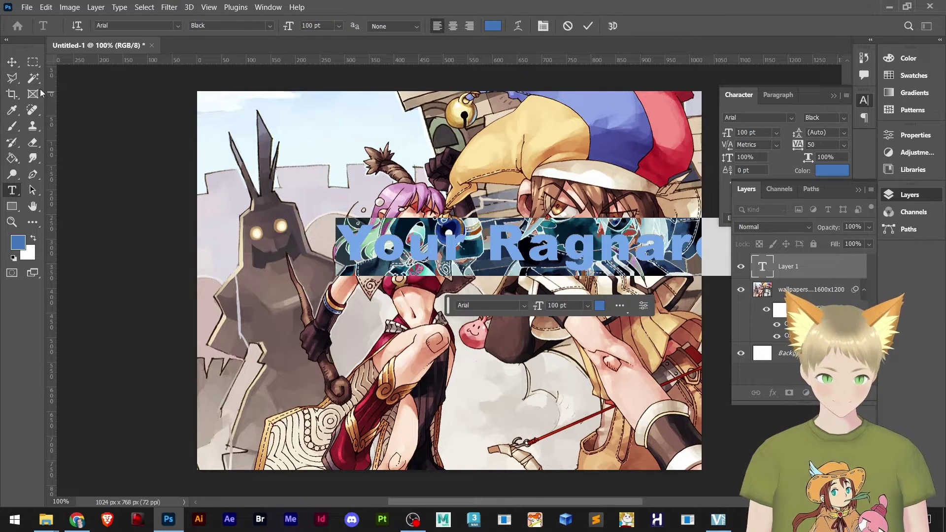
click(11, 62)
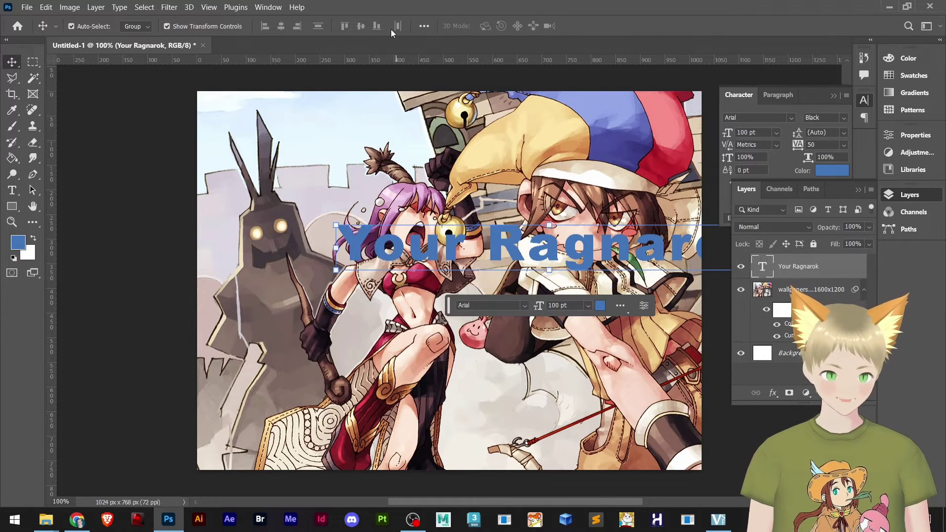
Centre the title on the canvas, then move it up near the top
click(424, 27)
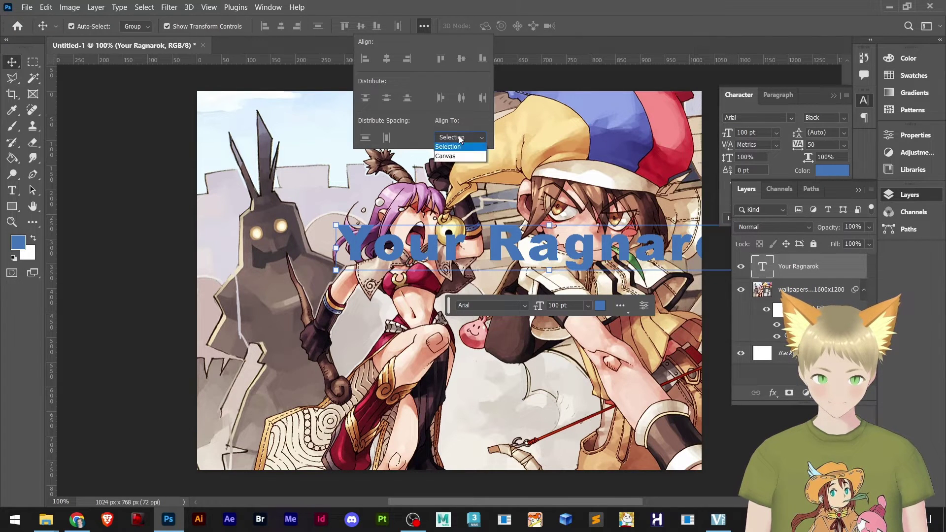
click(445, 156)
click(386, 58)
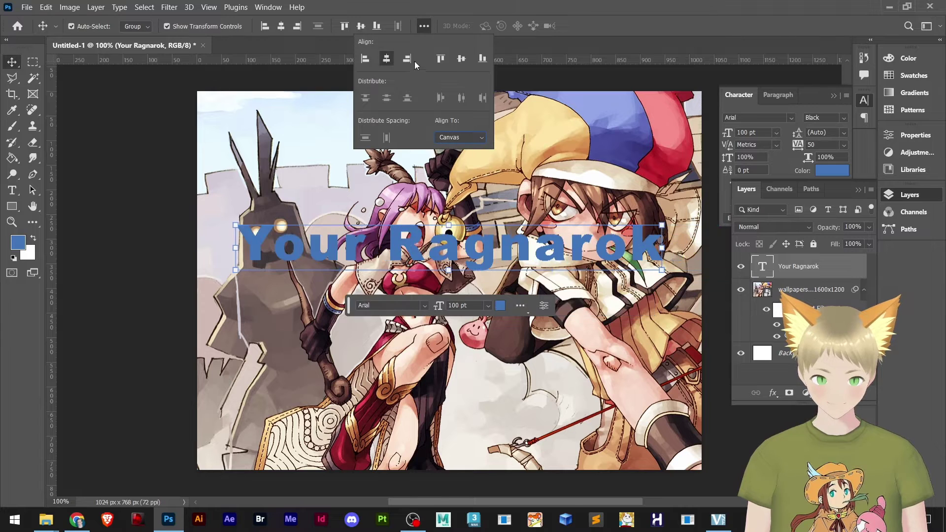
click(463, 59)
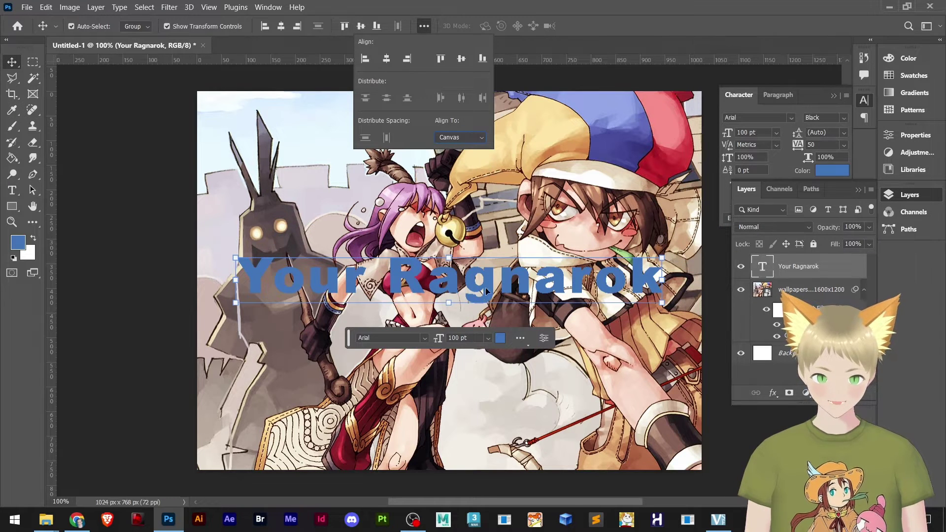
drag(485, 291, 512, 151)
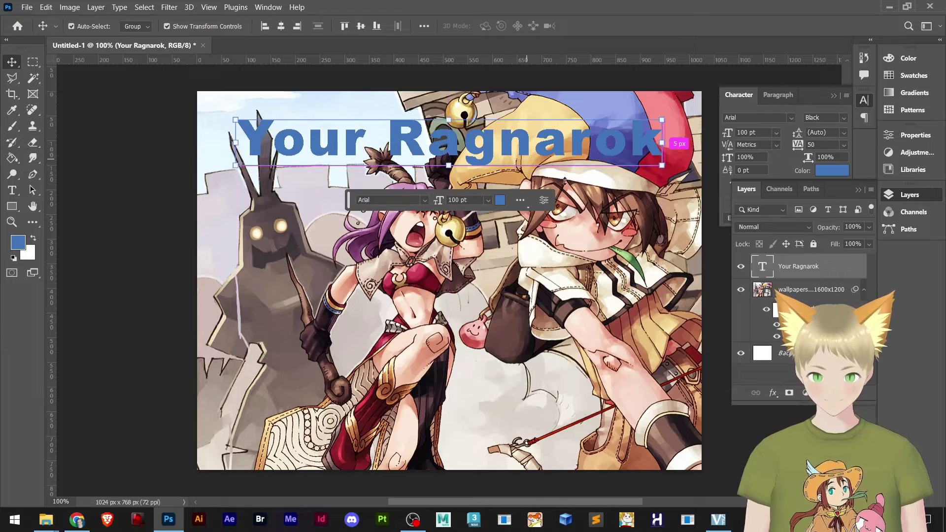
Give the title a black drop shadow falling just below the text via Blending Options
right_click(762, 266)
click(788, 273)
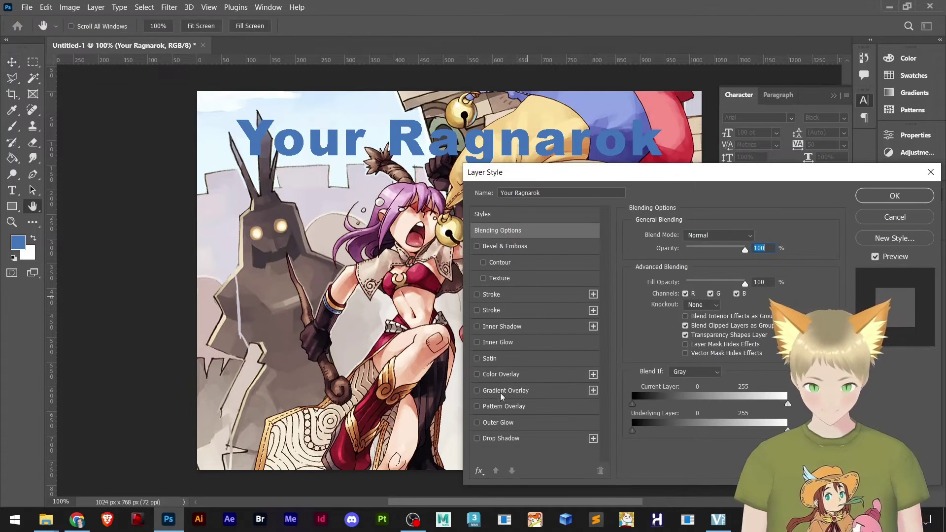
click(477, 438)
click(517, 438)
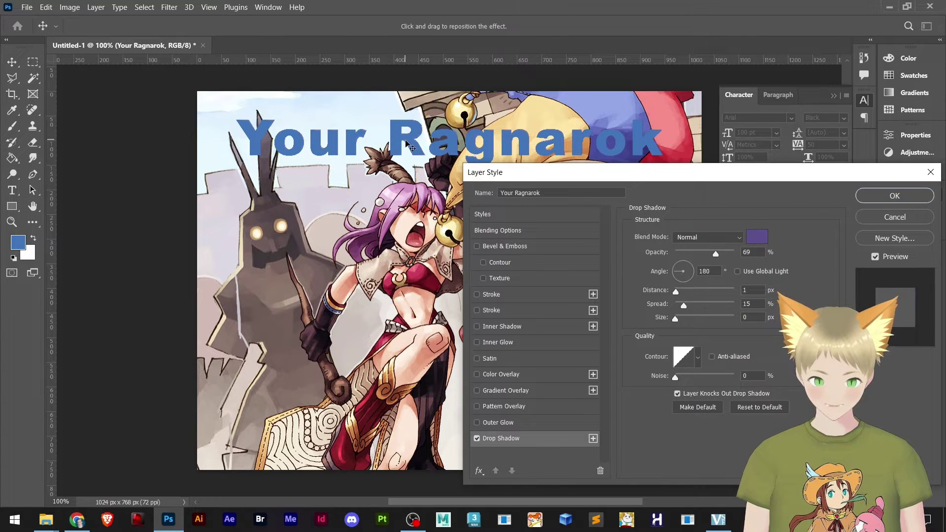
drag(408, 146, 408, 146)
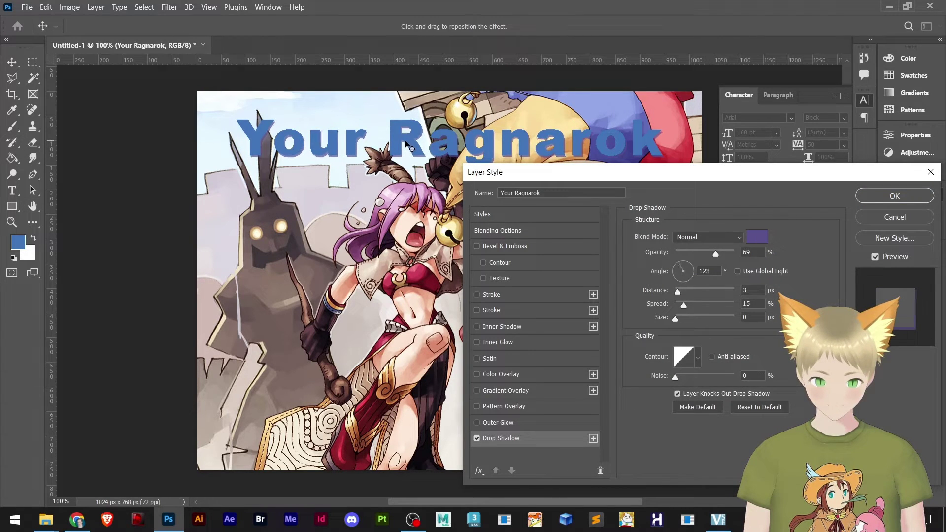
click(764, 237)
click(620, 420)
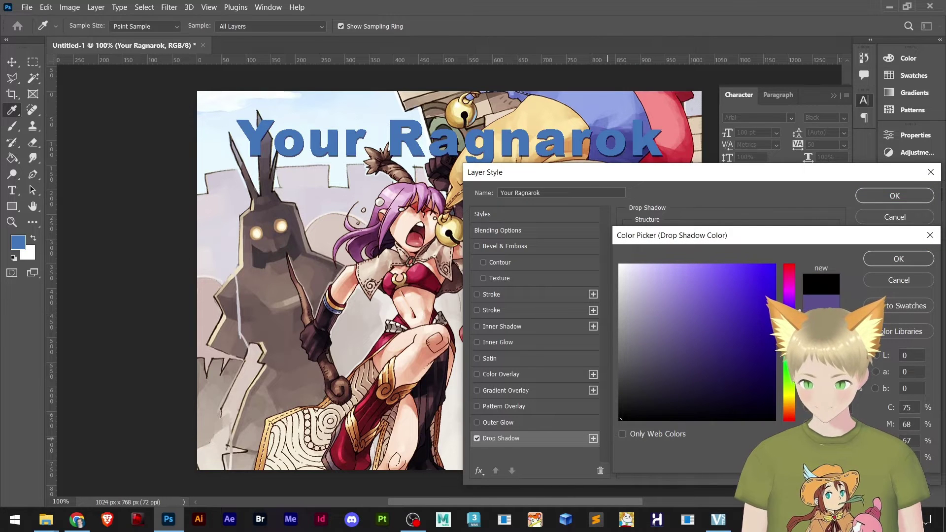
click(905, 257)
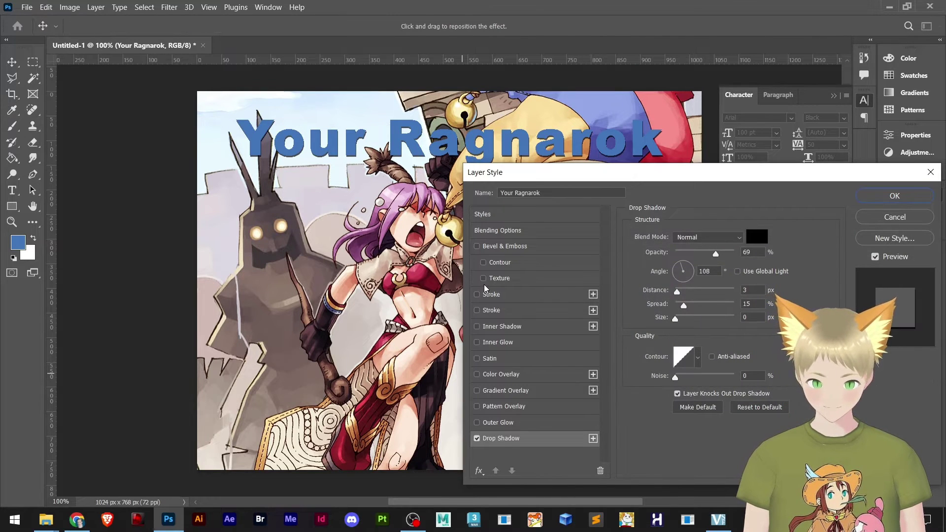
Add an orange stroke outline and a gradient overlay, discarding the trial bevel and inner shadow
click(477, 247)
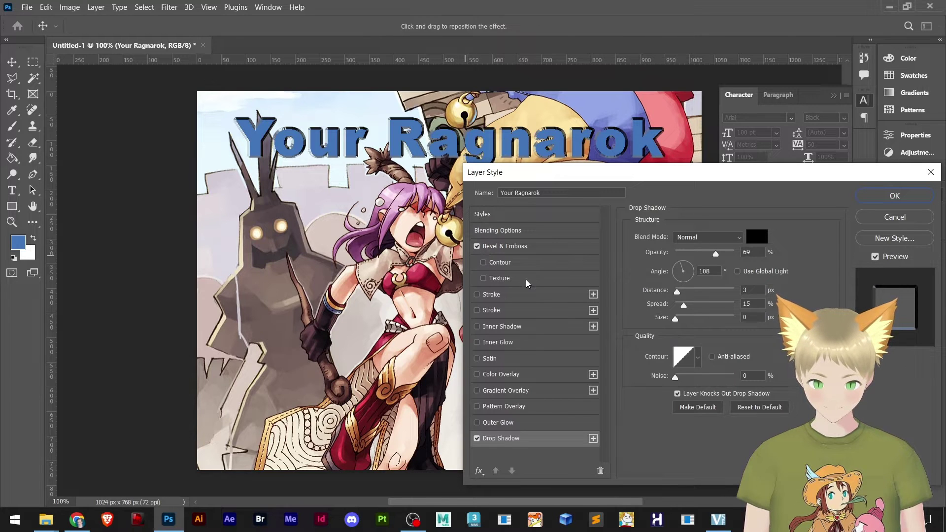
click(476, 295)
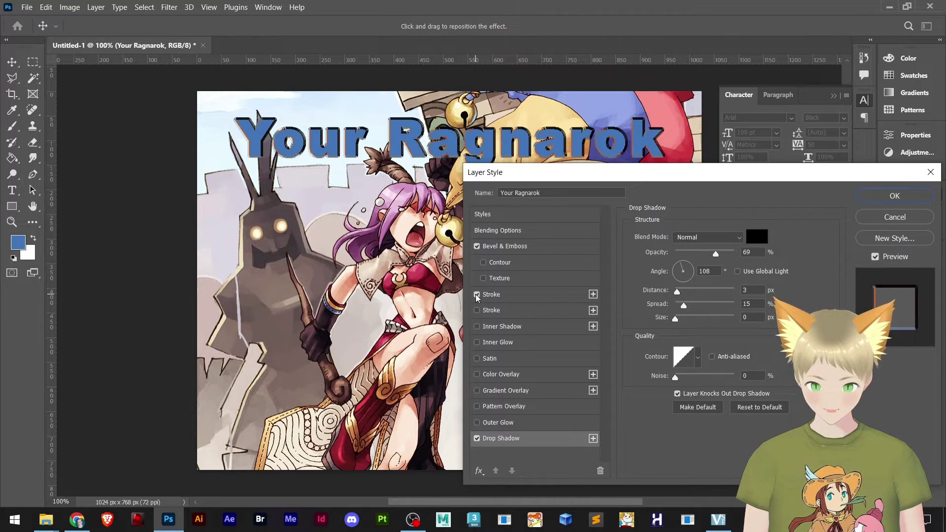
click(477, 247)
click(477, 294)
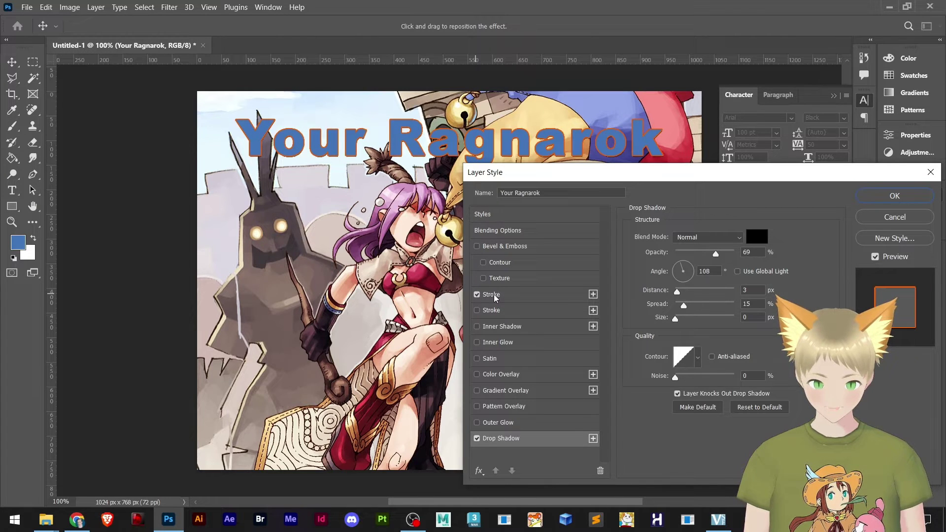
click(492, 295)
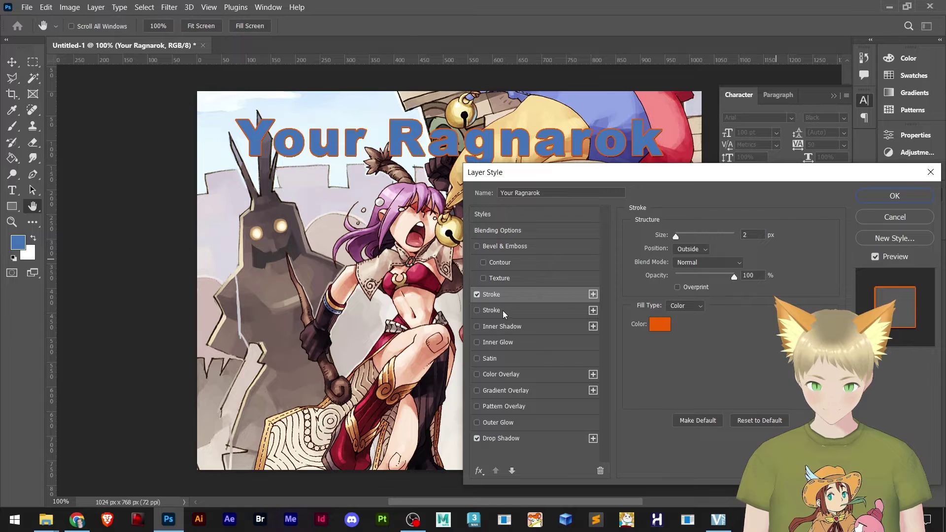
click(497, 326)
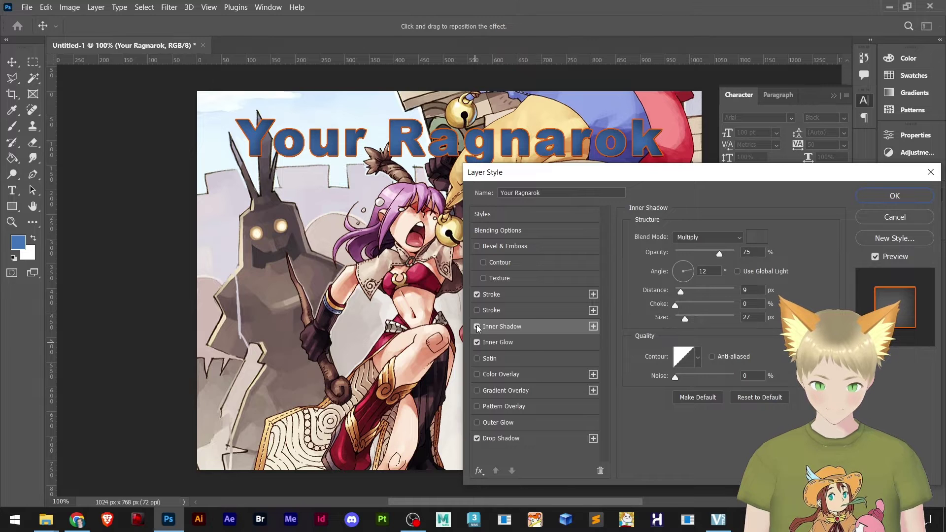
click(477, 327)
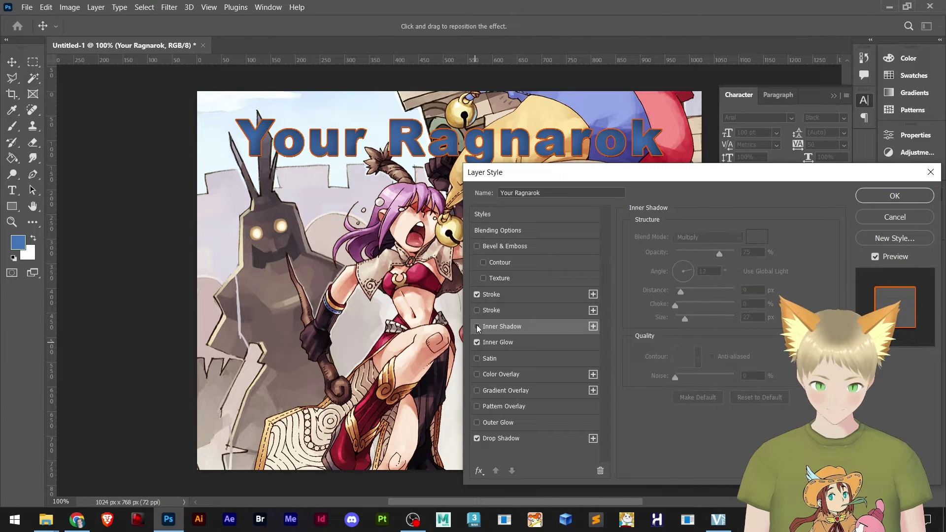
click(477, 391)
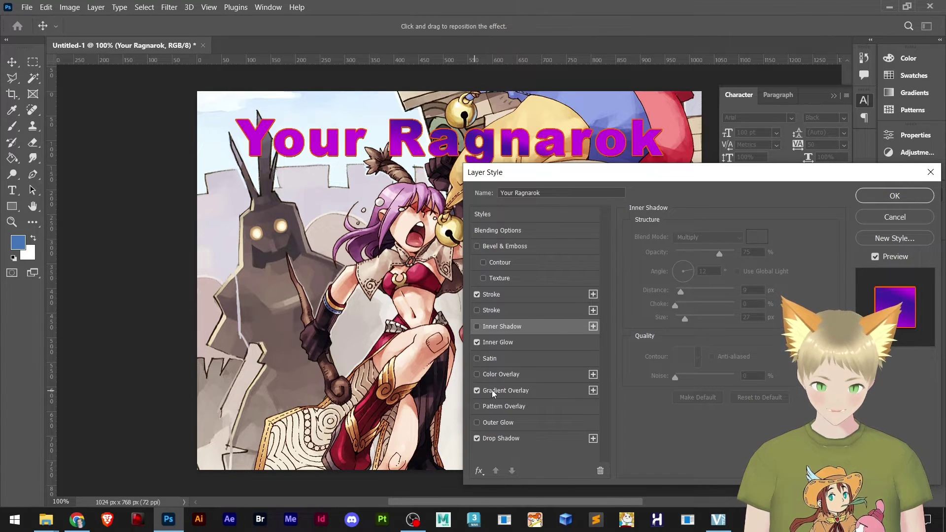
Swap the title's Blue_03 gradient overlay for the Green_02 preset from the Greens folder and confirm
click(491, 389)
click(713, 264)
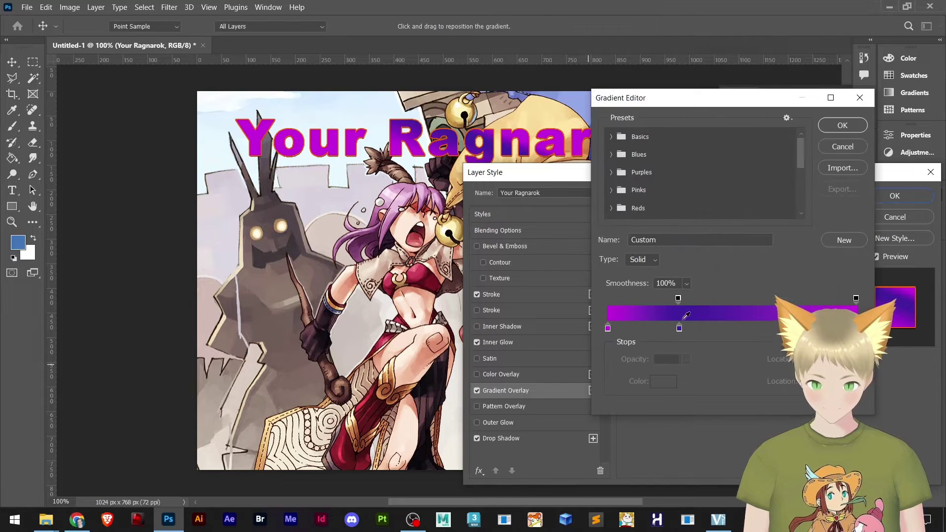
click(678, 324)
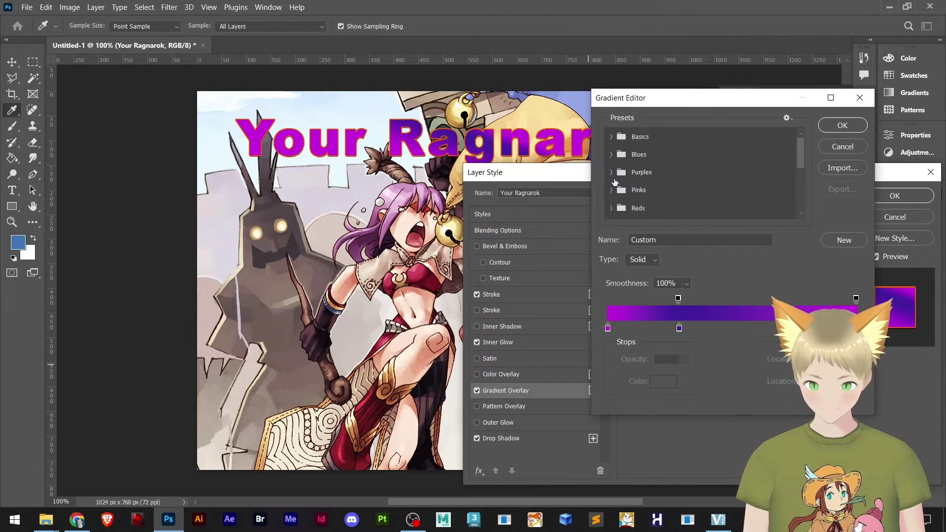
click(611, 155)
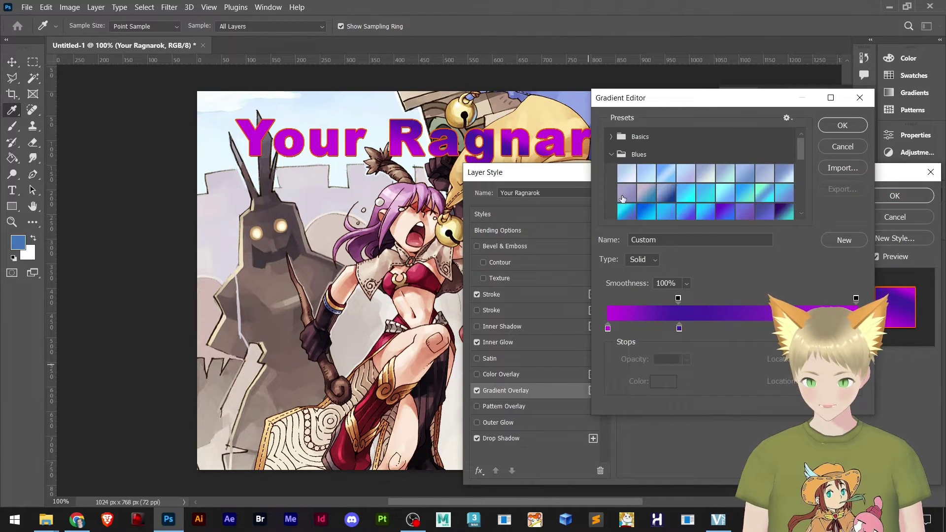
click(664, 174)
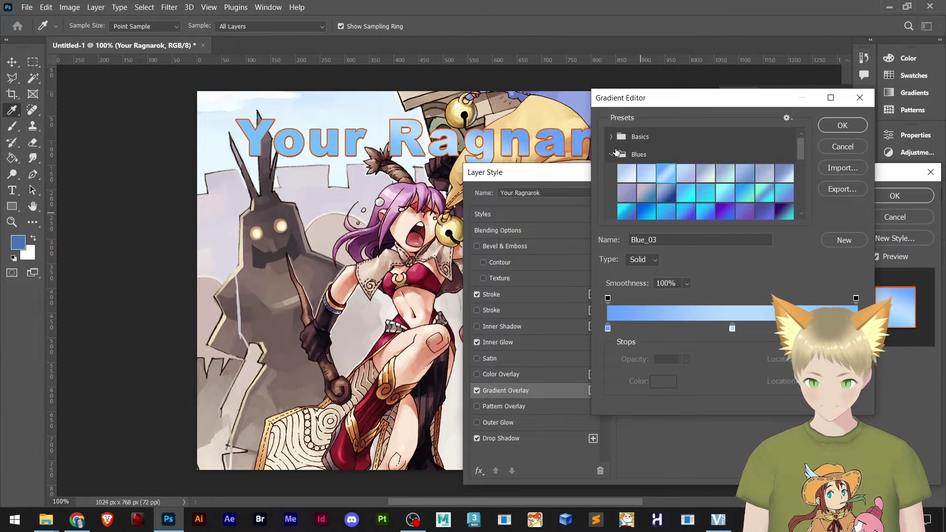
scroll(618, 167, down, 6)
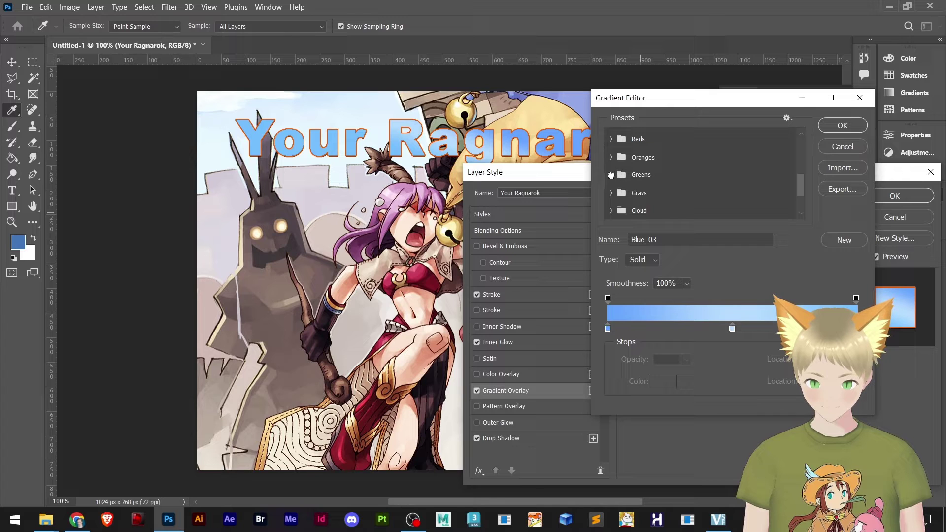
click(611, 175)
click(642, 194)
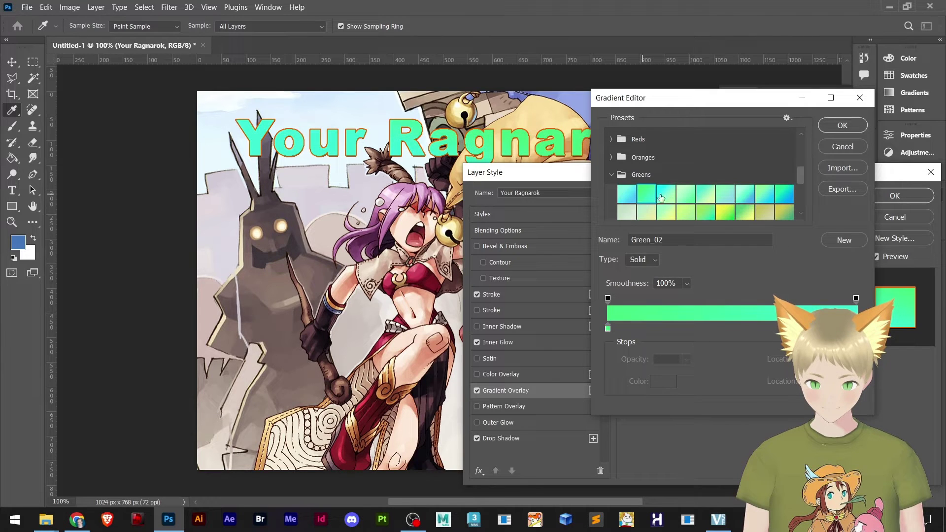
click(837, 125)
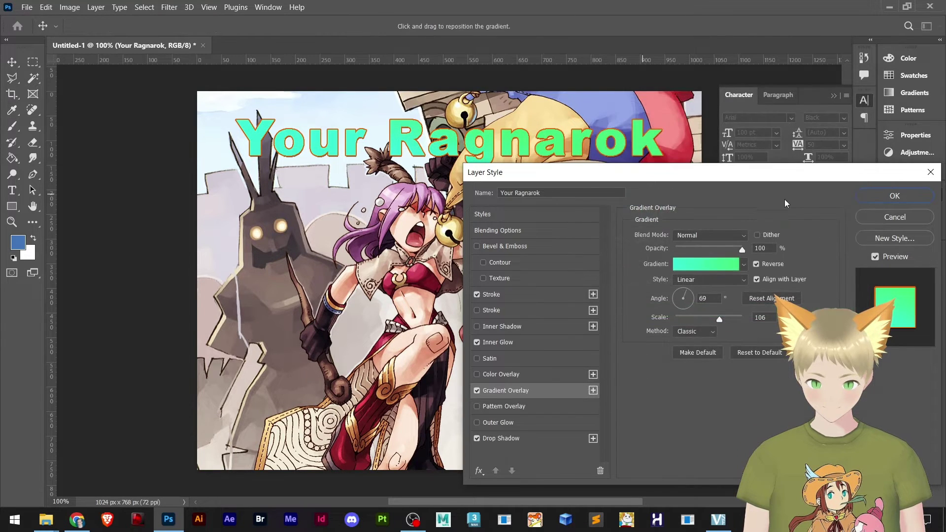
click(895, 196)
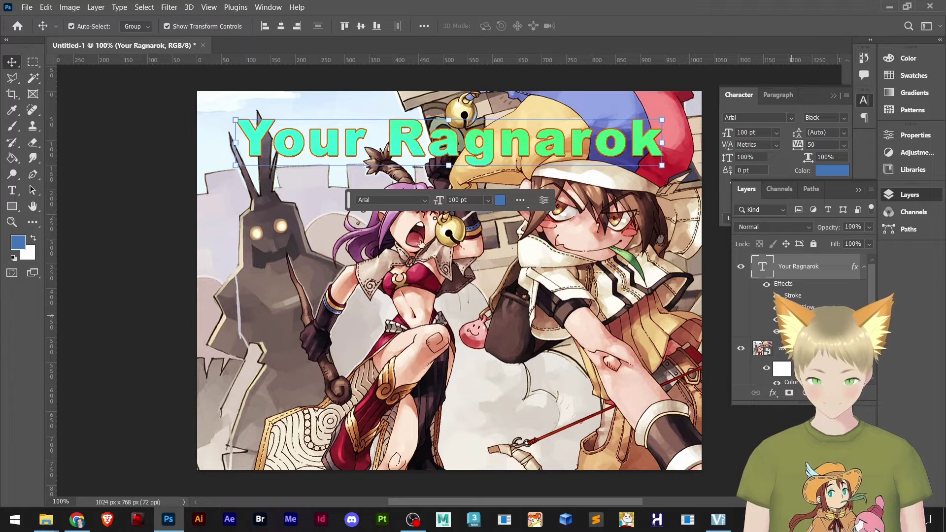
Resample the title's Stroke colour with the eyedropper to a dark blue from the artwork
double_click(796, 295)
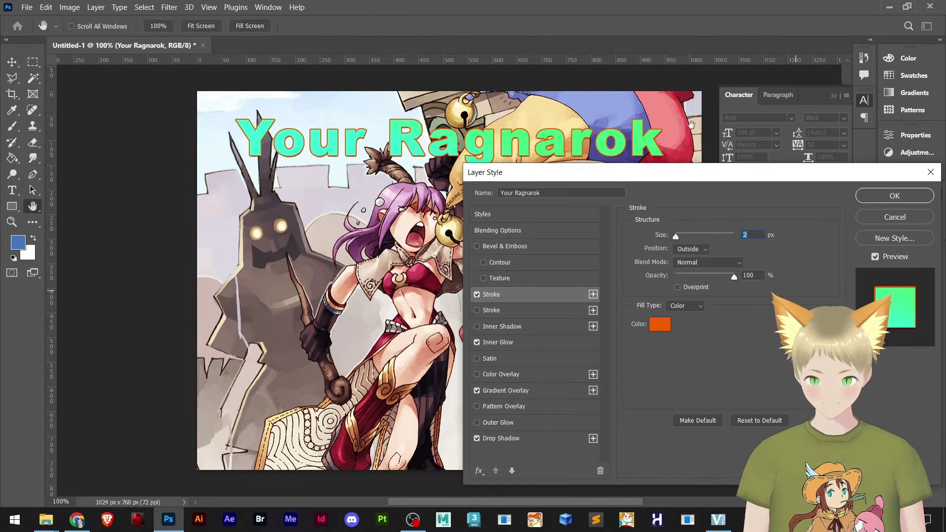
click(662, 326)
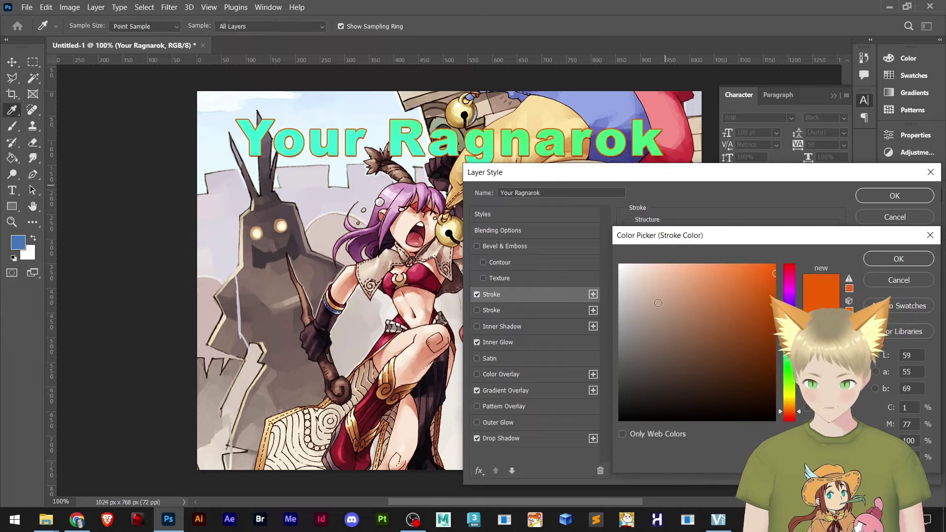
click(594, 115)
click(597, 140)
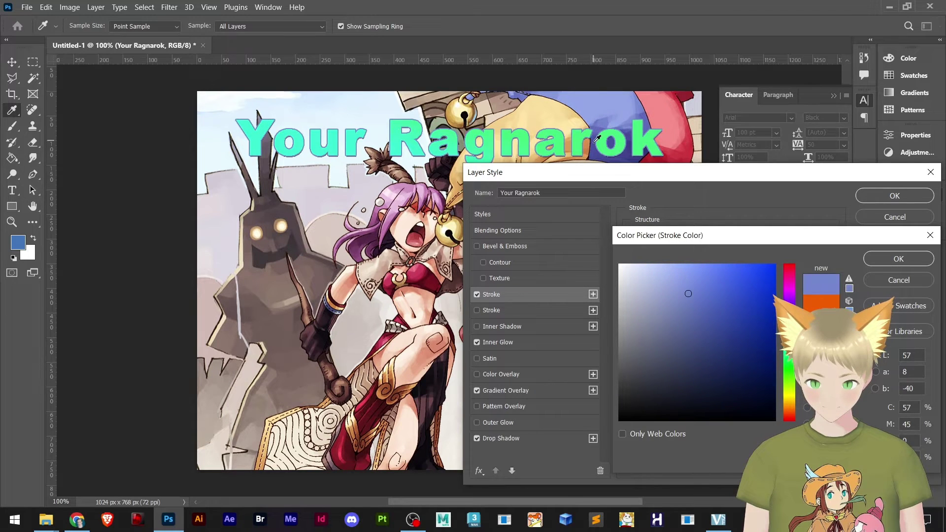
click(597, 158)
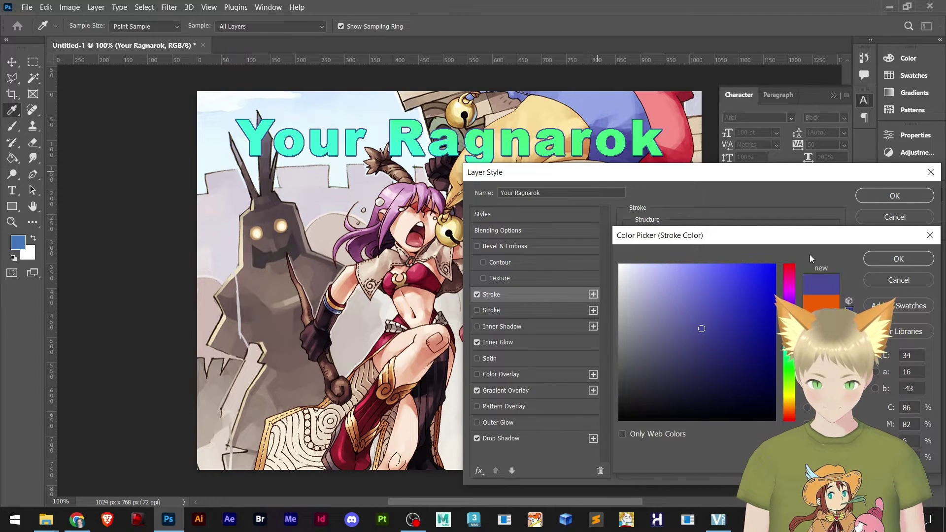
click(883, 261)
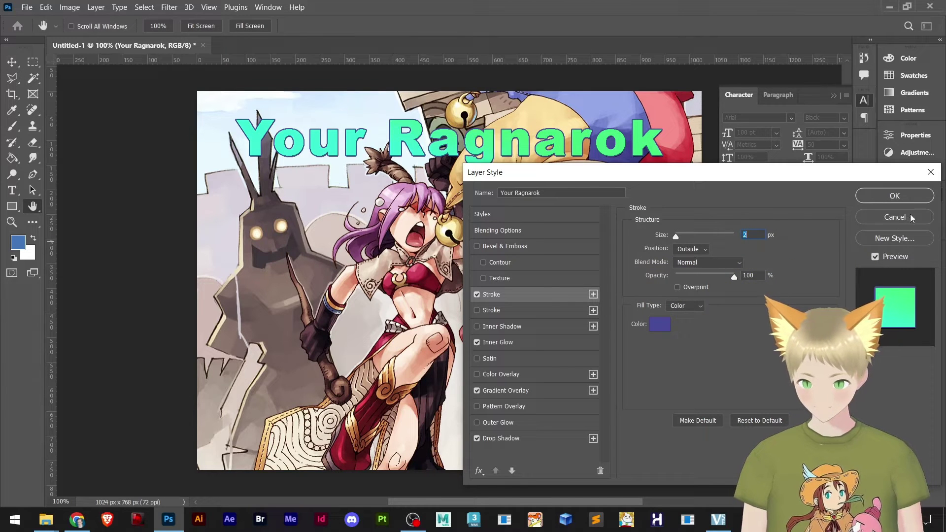
click(894, 196)
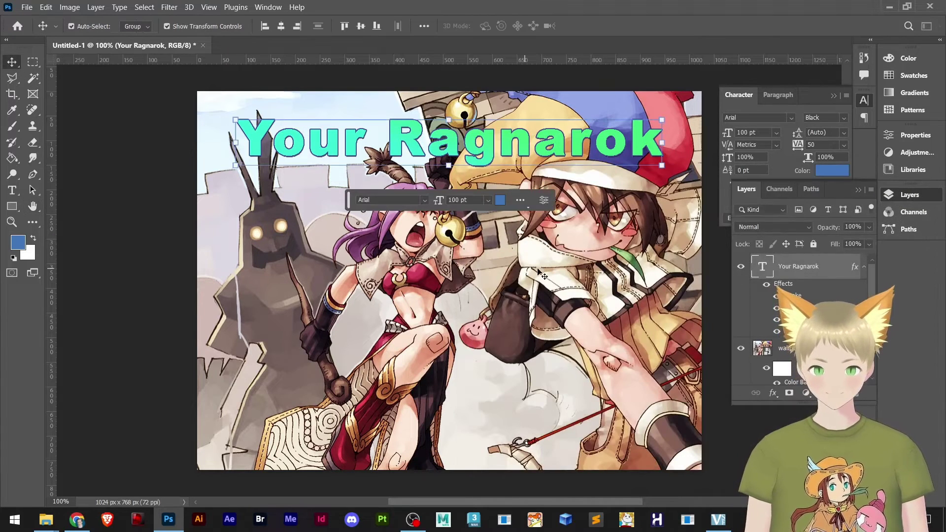
click(407, 284)
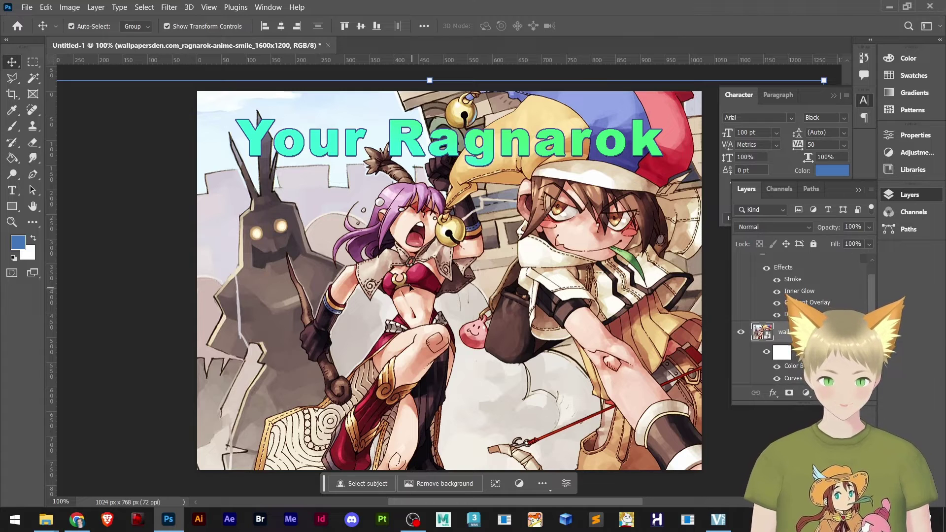
Create an empty Layer 1 above the Your Ragnarok text layer with Ctrl+Shift+Alt+N
scroll(798, 320, up, 1)
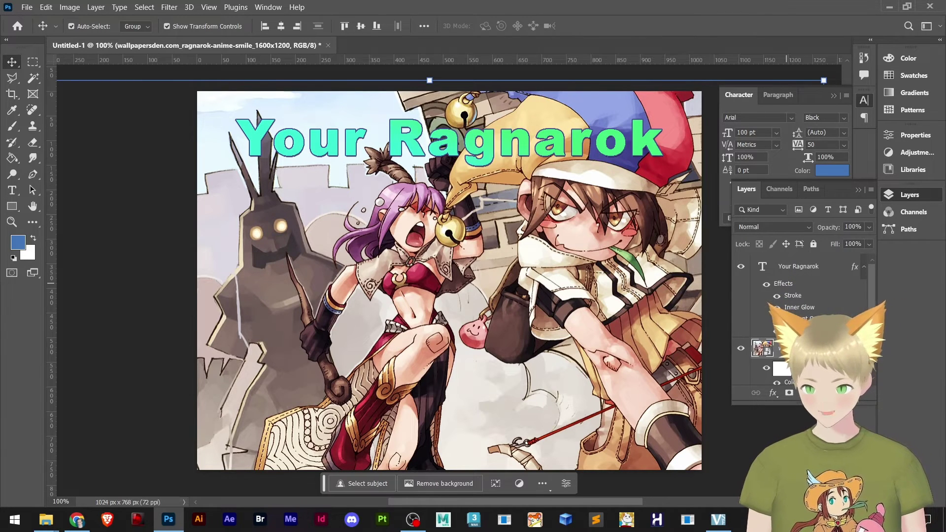
click(801, 279)
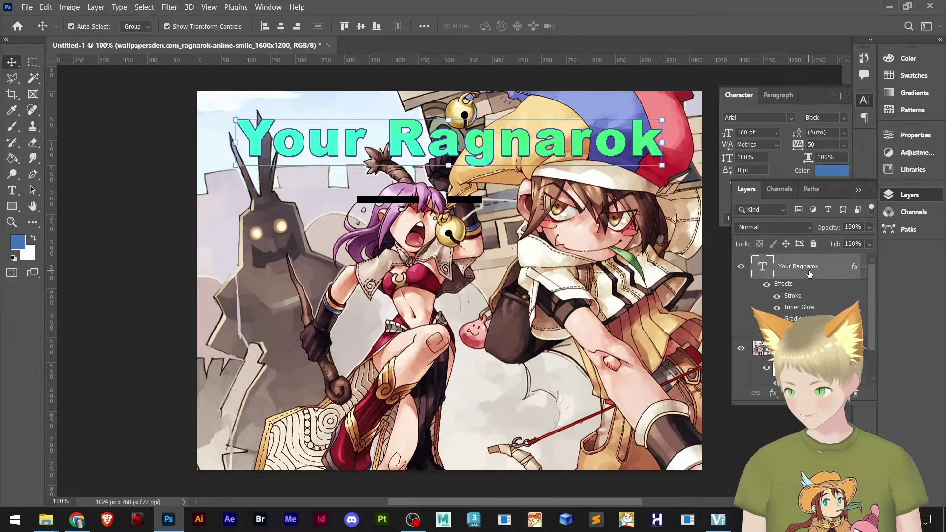
key(ctrl+shift+alt+n)
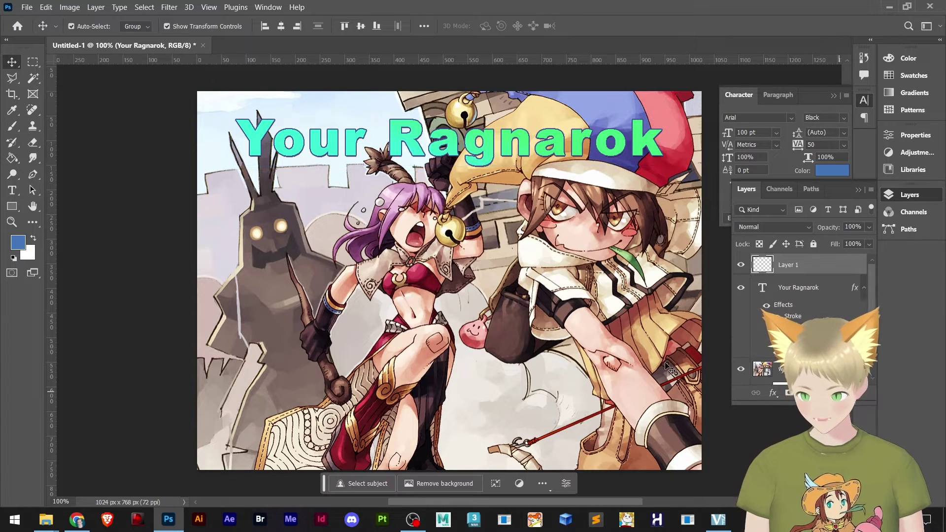
key(g)
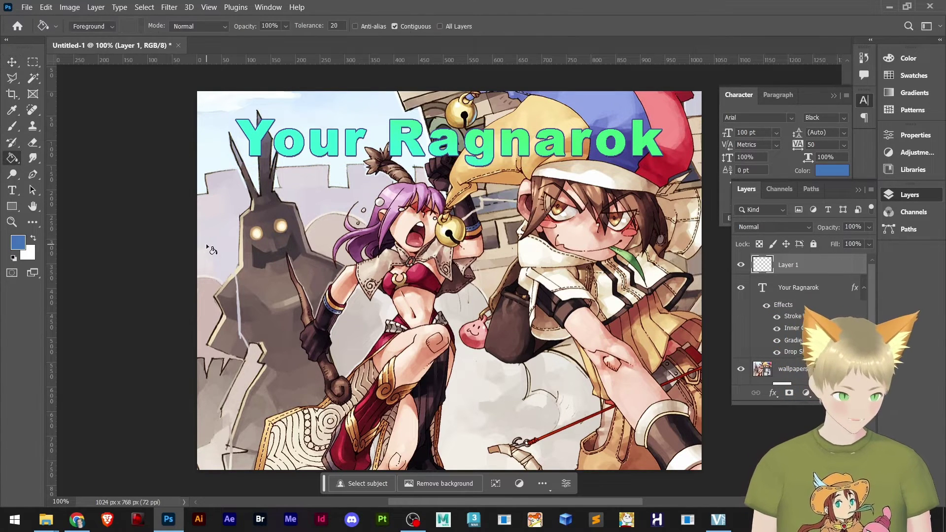
right_click(14, 161)
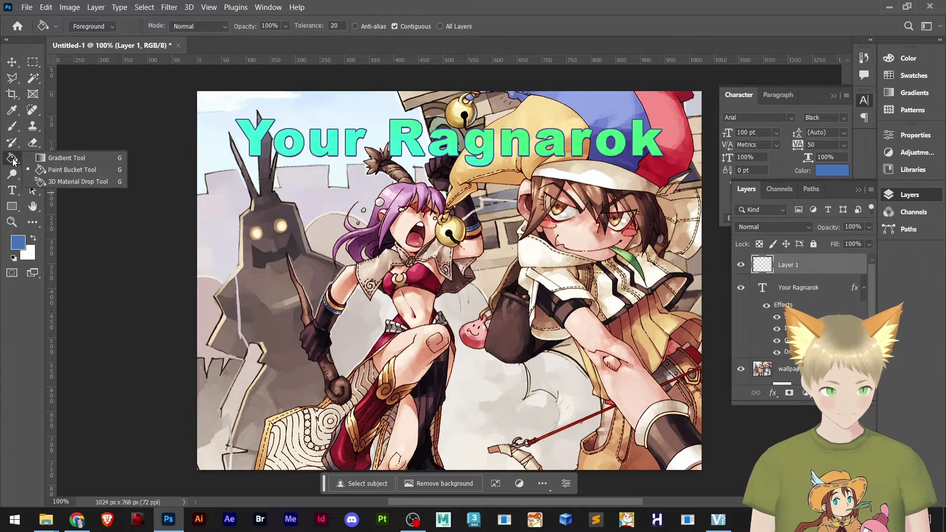
click(51, 158)
Open the Gradient tool's Gradient Editor and set the left colour stop to black
key(shift+g)
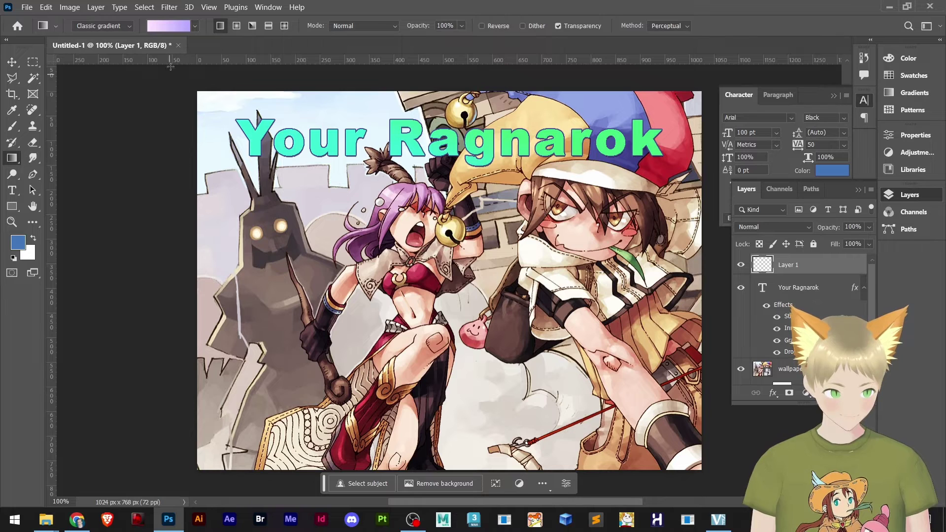
click(170, 28)
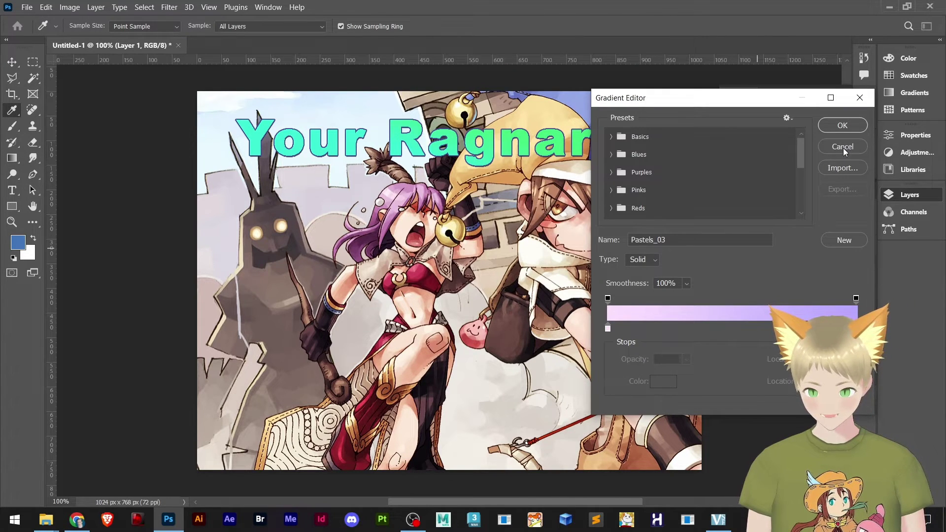
scroll(639, 199, down, 5)
scroll(639, 199, down, 2)
double_click(607, 327)
drag(647, 376, 619, 419)
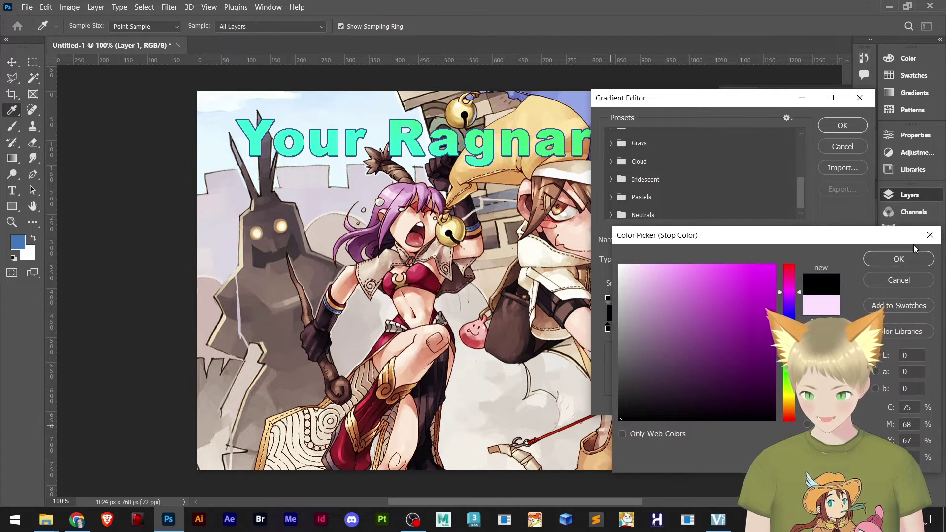
click(906, 257)
Keep the right stop's colour, set the right opacity stop to 0%, and confirm
click(855, 327)
click(664, 381)
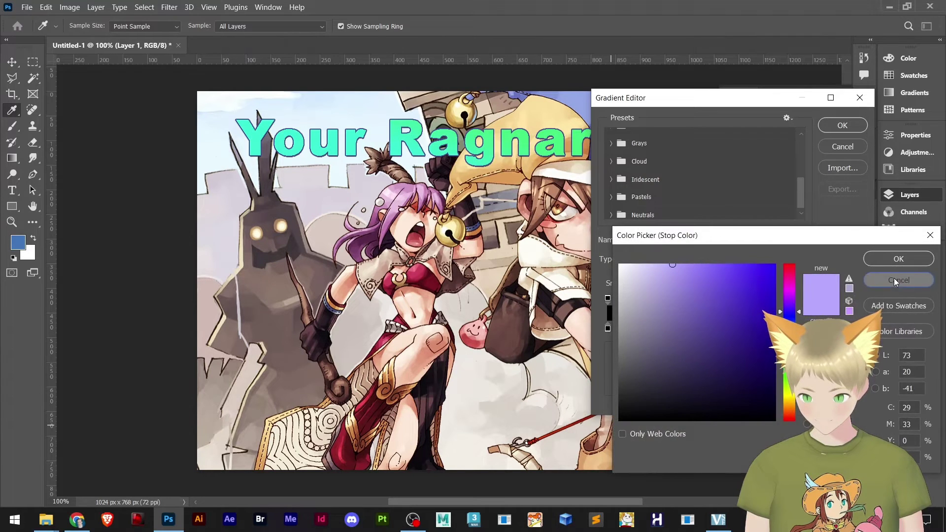
click(897, 279)
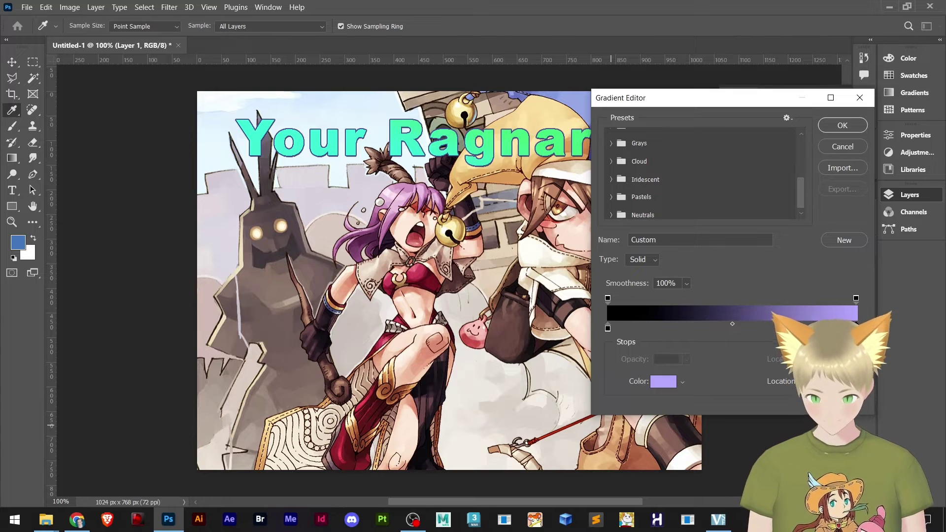
click(856, 298)
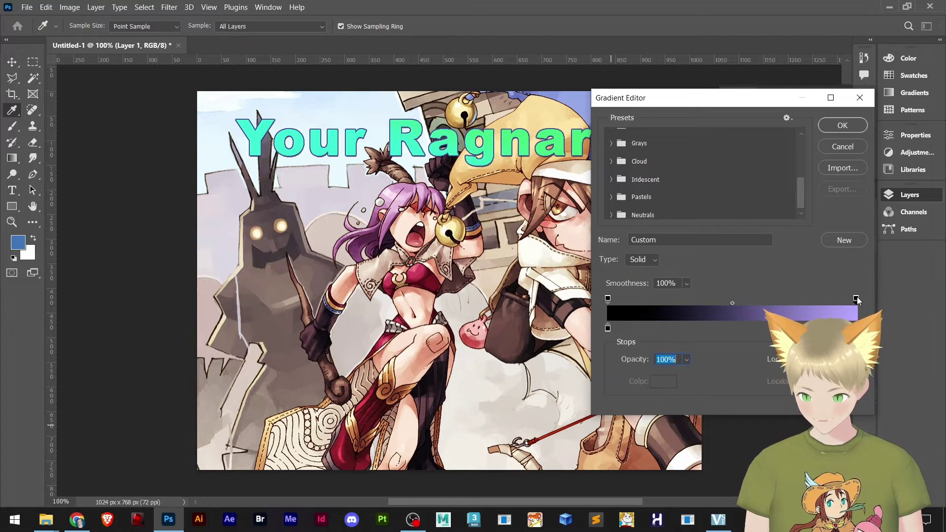
text(0)
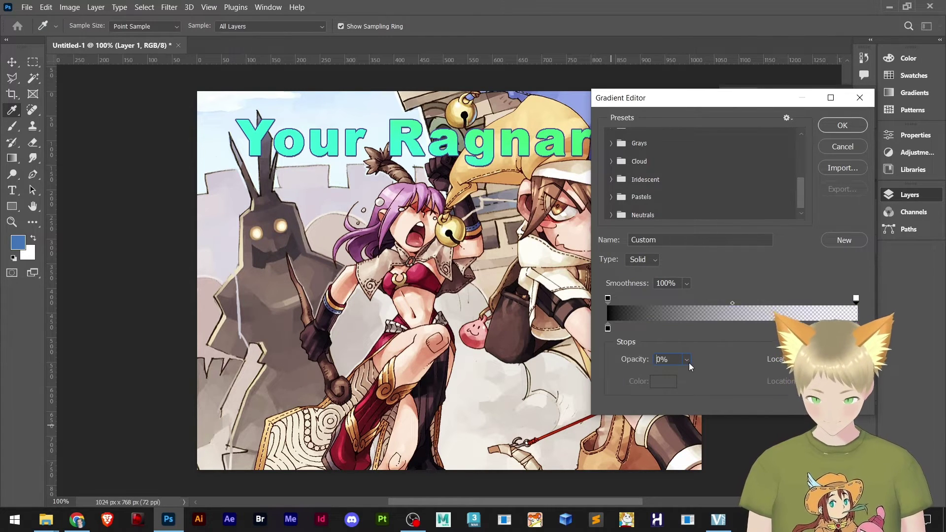
key(Return)
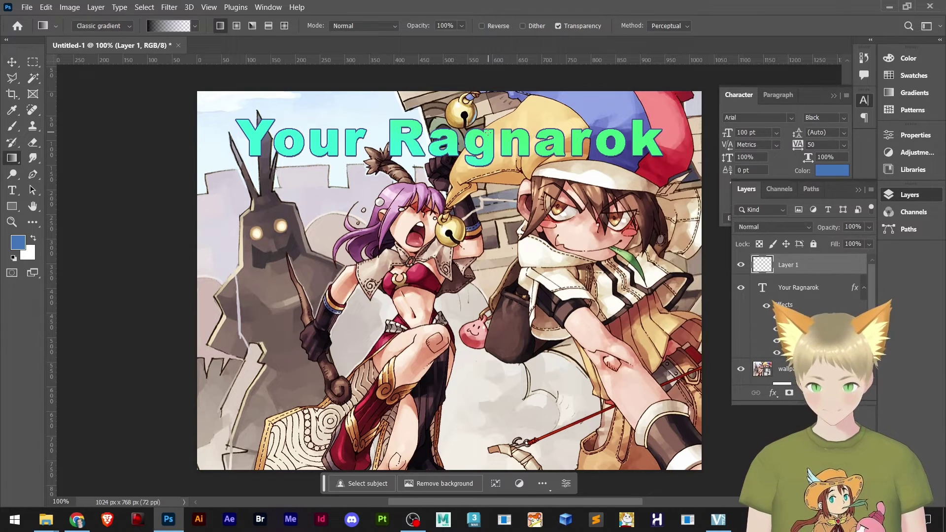
Draw a black-to-transparent fade across the top of the image, undoing and redoing it
drag(482, 129, 483, 148)
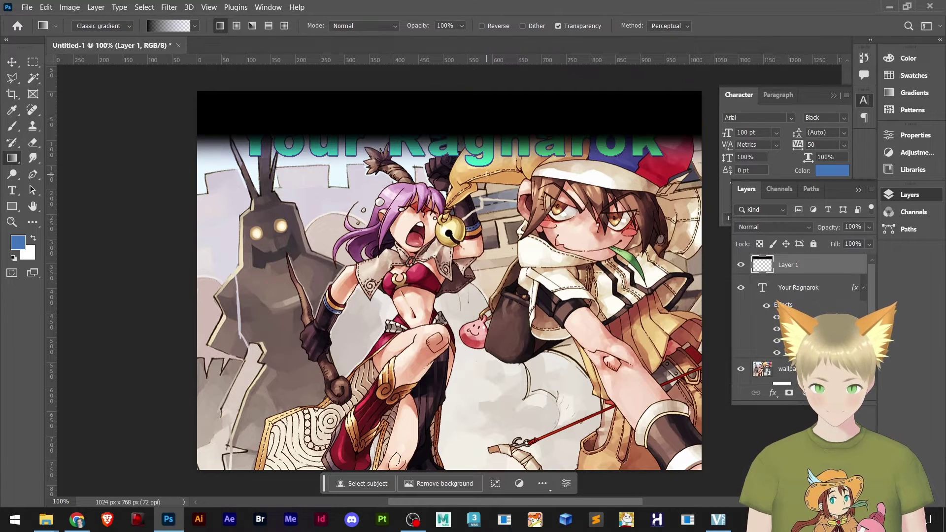
key(ctrl+z)
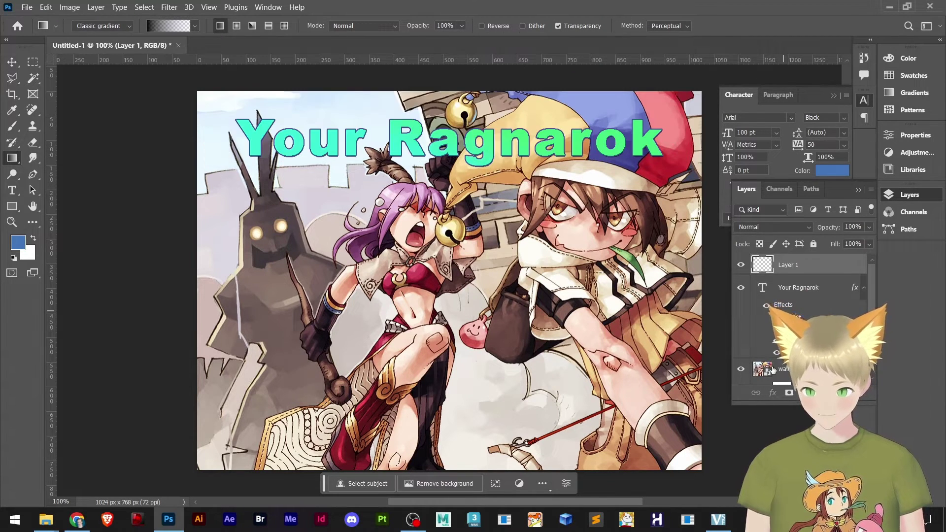
key(ctrl+z)
key(ctrl+z)
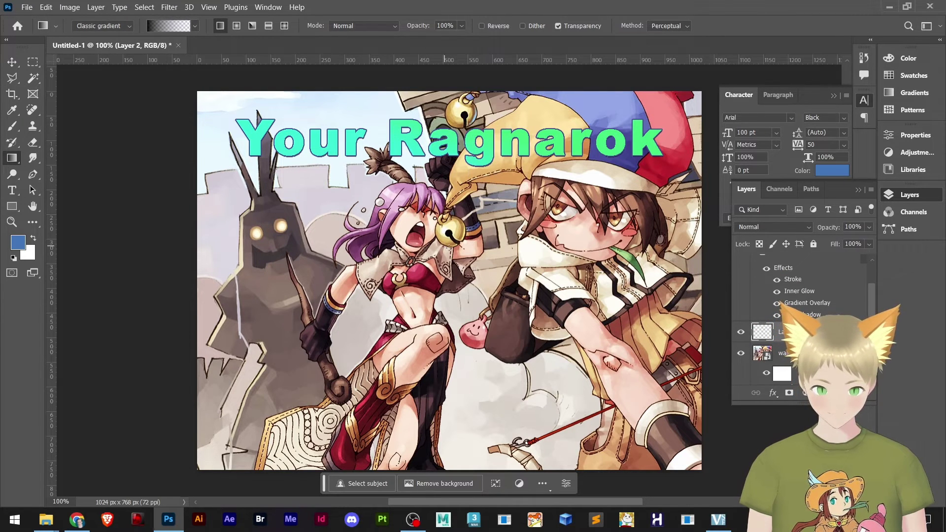
key(ctrl+shift+z)
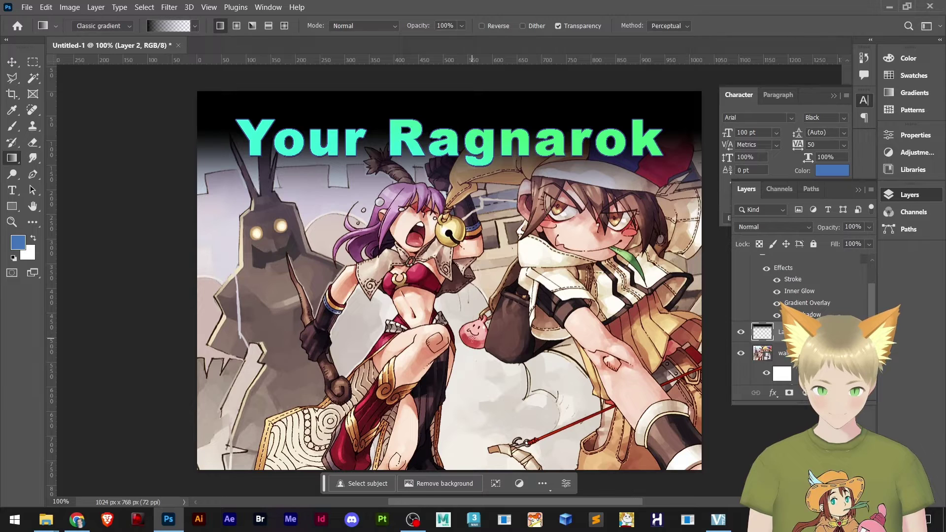
key(ctrl+shift+z)
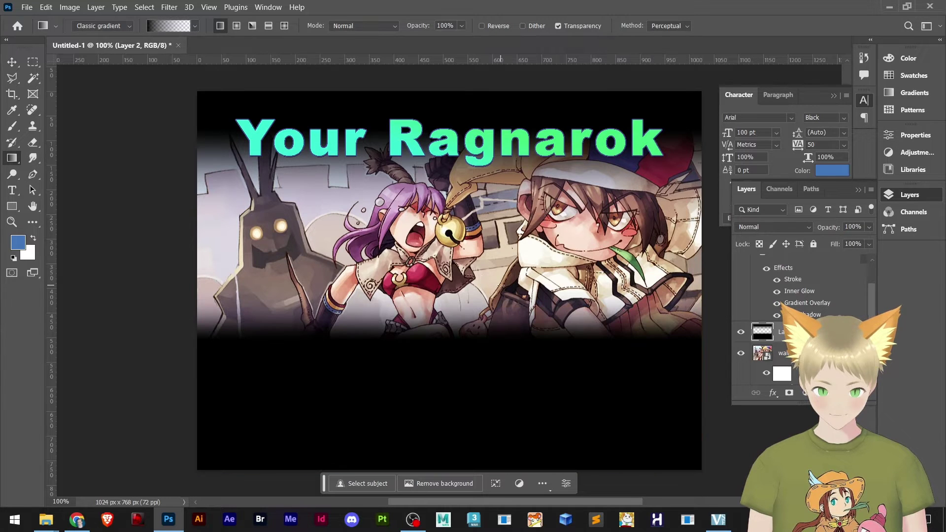
key(ctrl+z)
Redraw the black gradient several times until it fades up over the image's lower half
drag(461, 444, 460, 264)
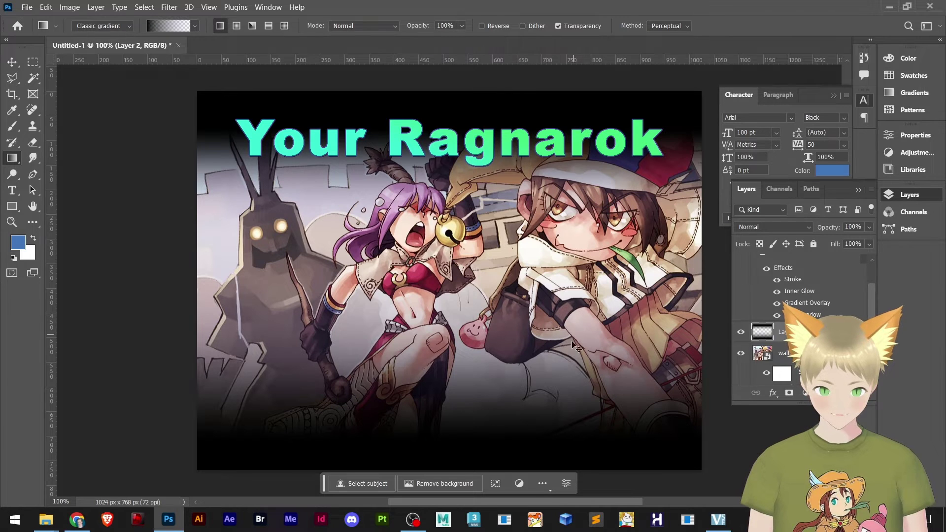
key(ctrl+z)
drag(531, 166, 527, 203)
key(ctrl+z)
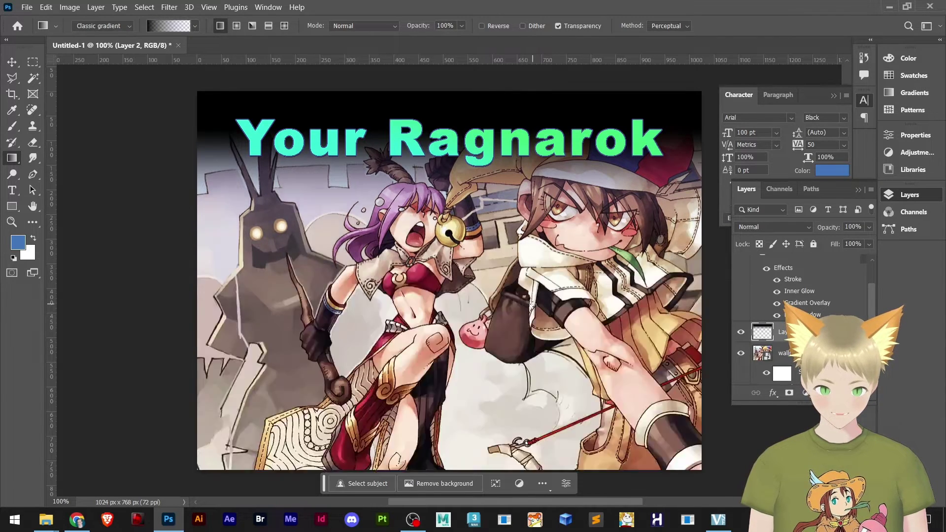
drag(530, 170, 539, 208)
scroll(538, 208, down, 2)
scroll(534, 203, down, 5)
key(ctrl+z)
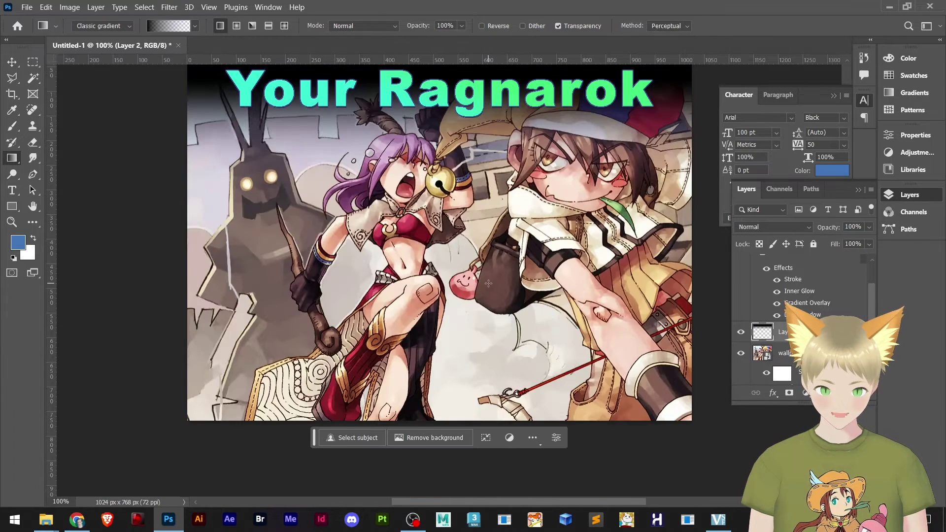
drag(469, 166, 475, 236)
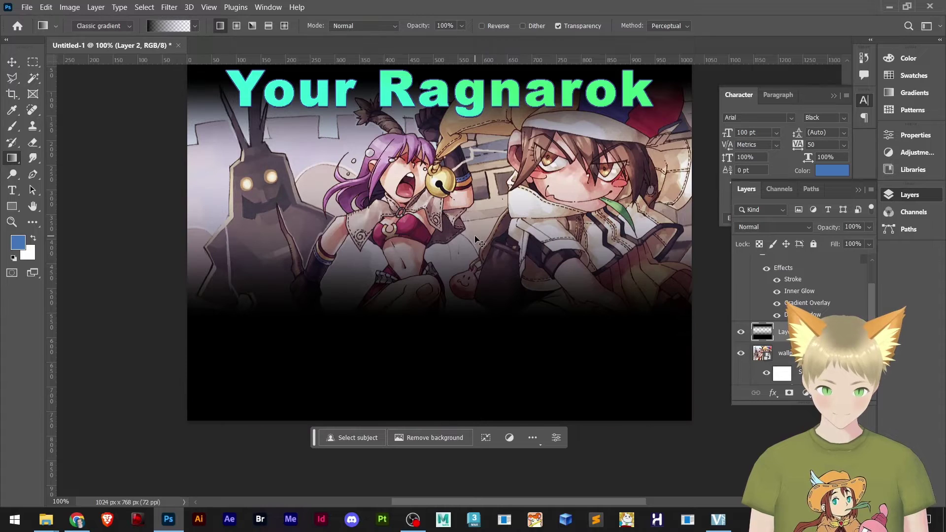
key(ctrl+z)
scroll(477, 240, up, 2)
drag(489, 317, 488, 193)
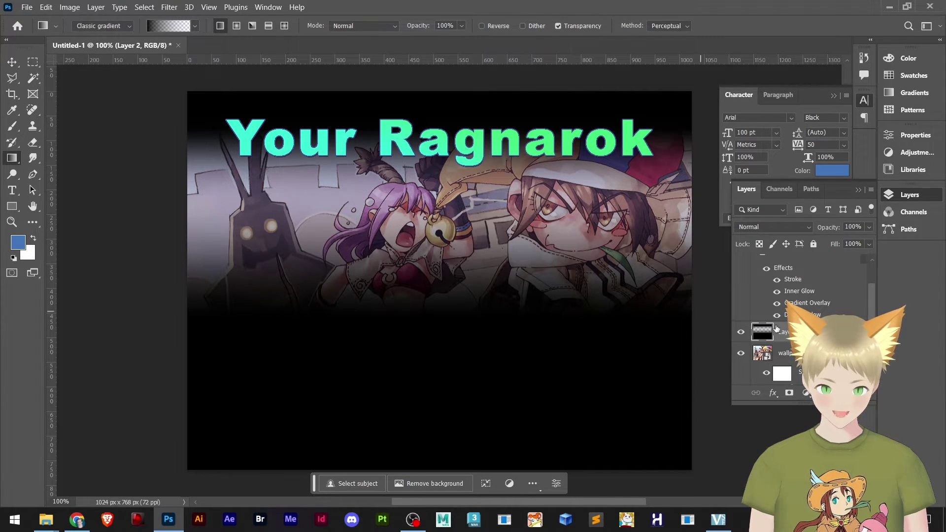
Set Layer 2's blend mode to Soft Light after trying Color Burn, Linear Burn and Screen
click(758, 226)
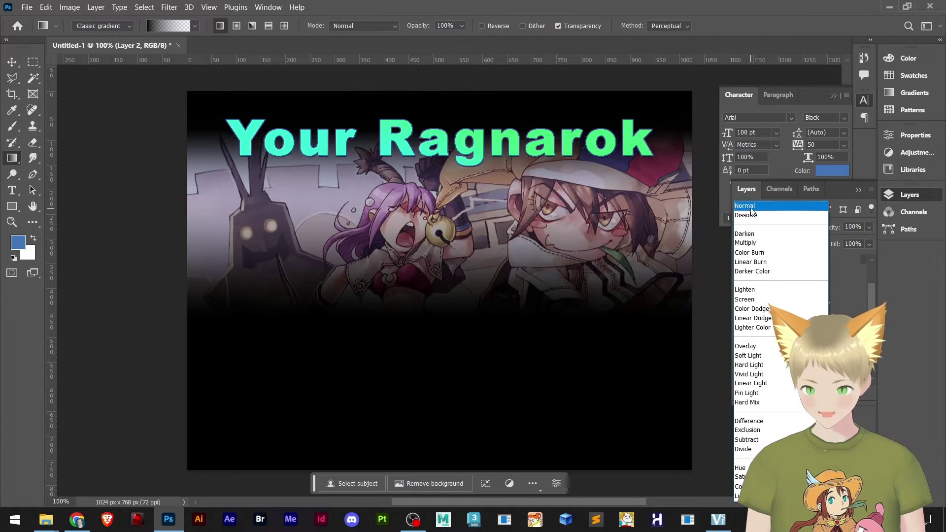
click(751, 206)
key(Down)
key(Down)
key(Down)
key(Down)
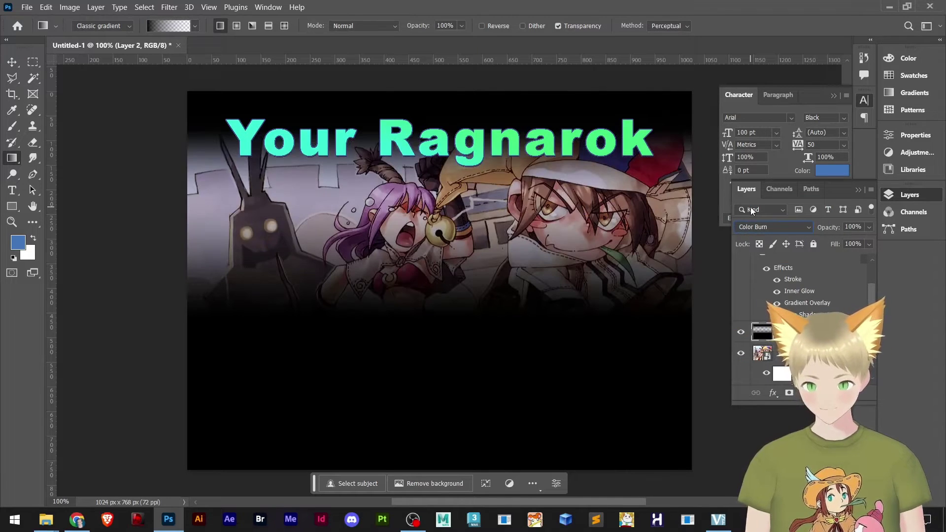
key(Down)
key(Down)
key(Down)
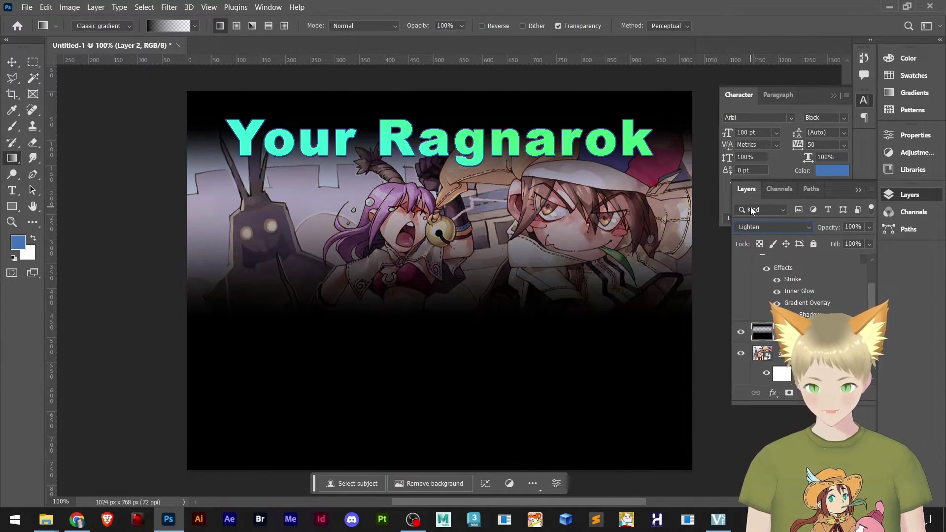
key(Down)
key(Down)
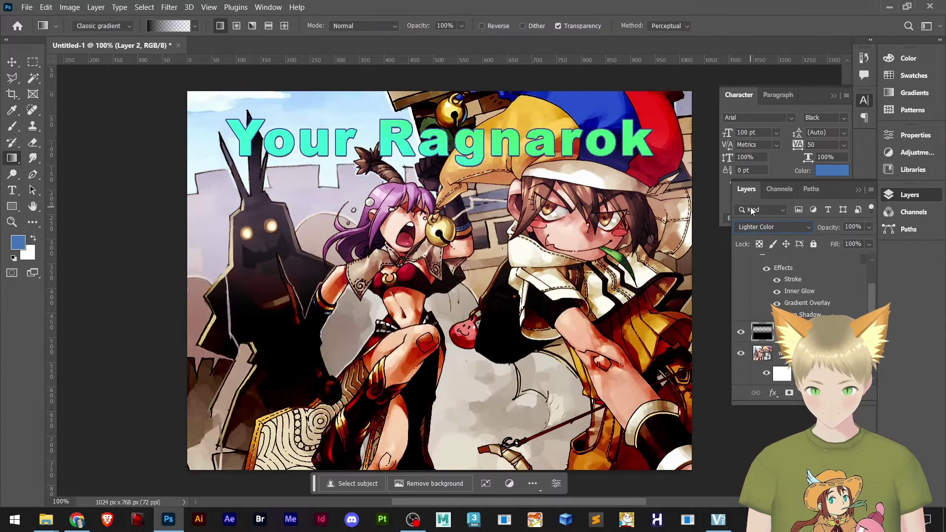
key(Up)
key(Down)
key(Down)
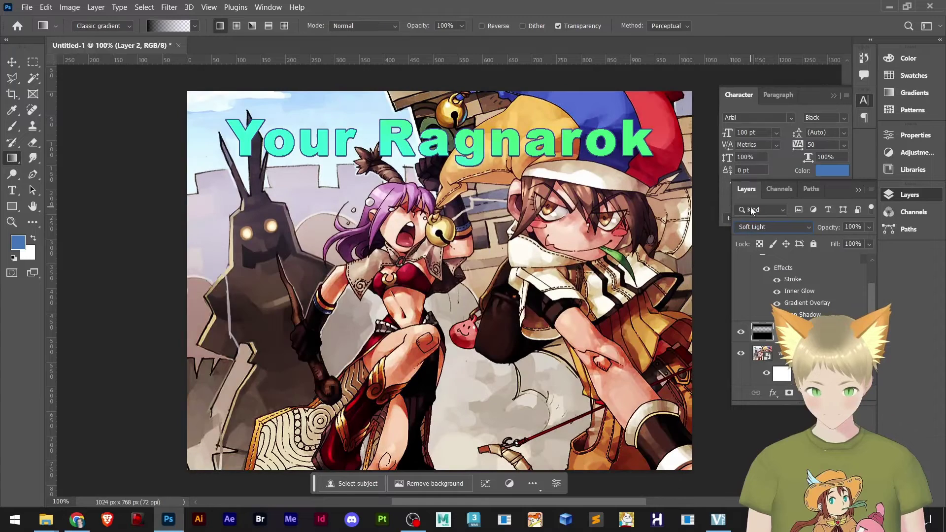
key(Up)
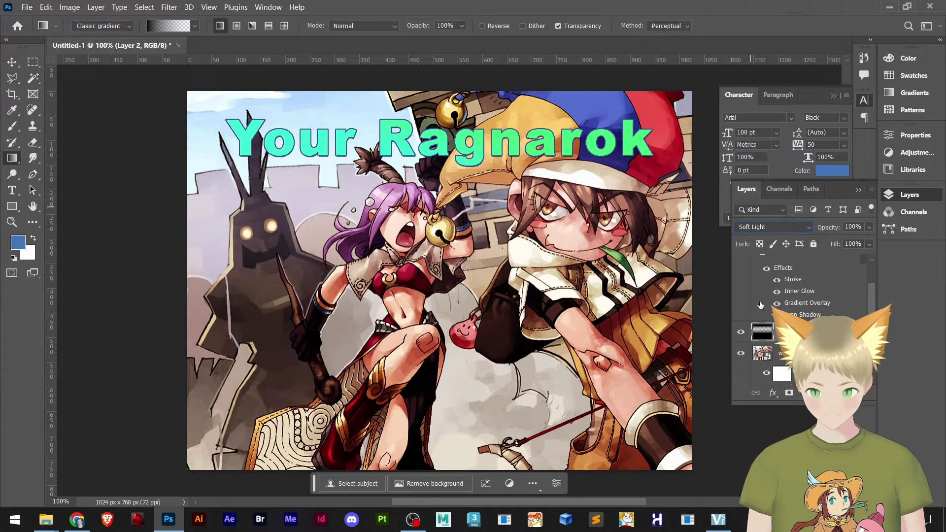
Toggle Layer 2's visibility to compare the effect, then deselect it with the Move tool
click(741, 337)
click(741, 335)
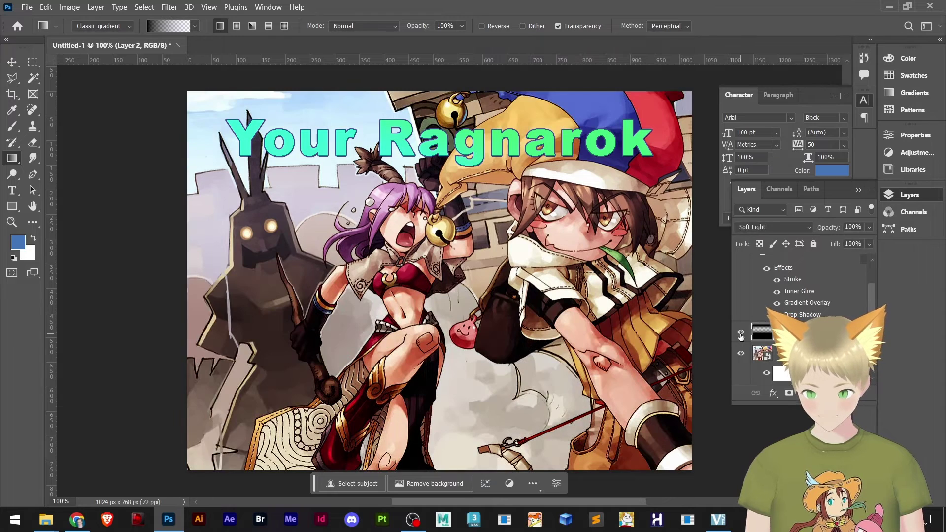
click(740, 335)
click(741, 335)
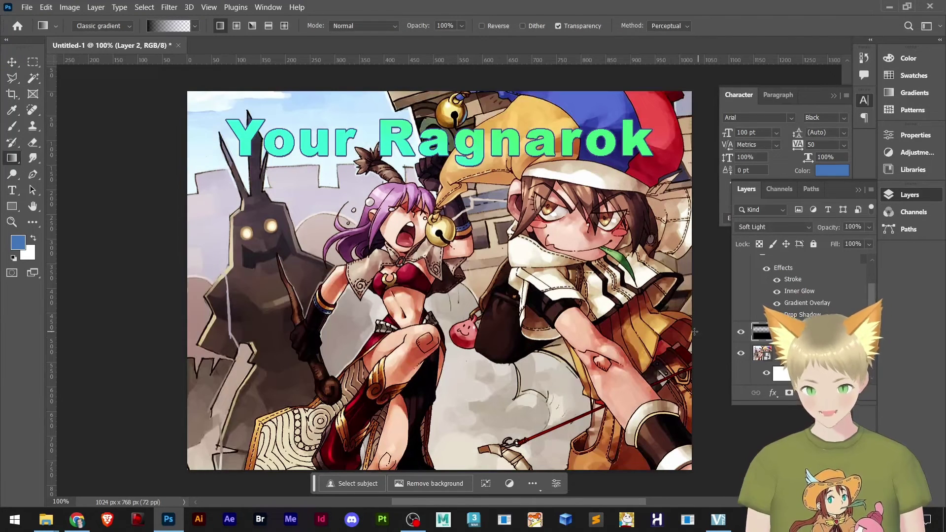
click(12, 64)
click(90, 101)
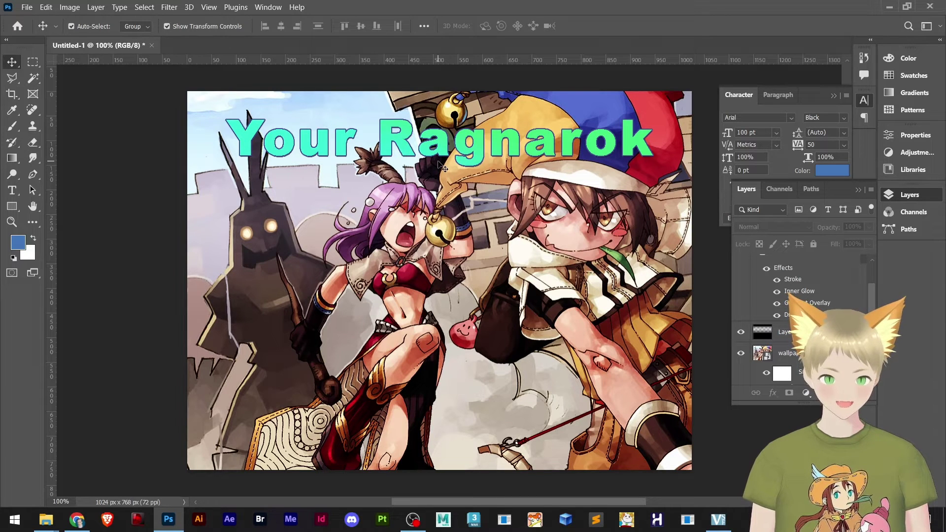
Open Save a Copy with BMP format chosen and the desktop ROLSG folder as location
key(ctrl+alt+s)
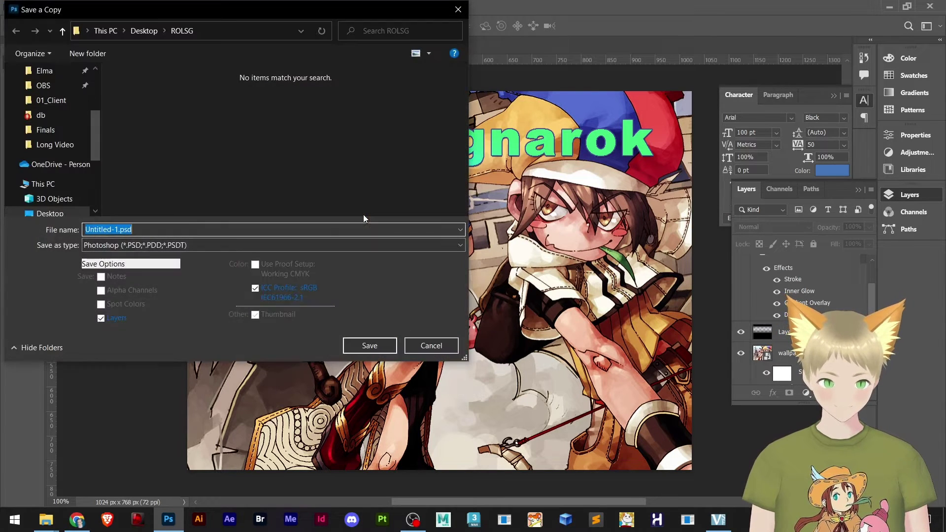
click(119, 245)
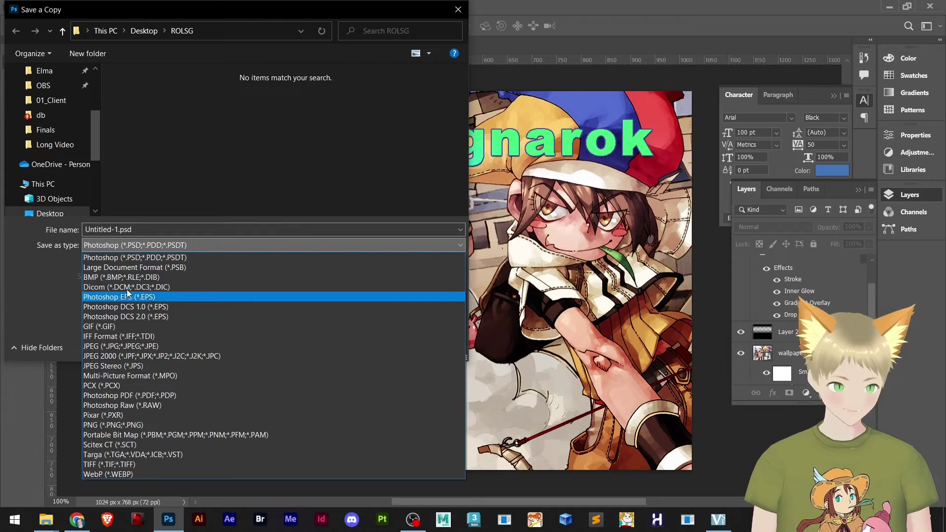
click(120, 277)
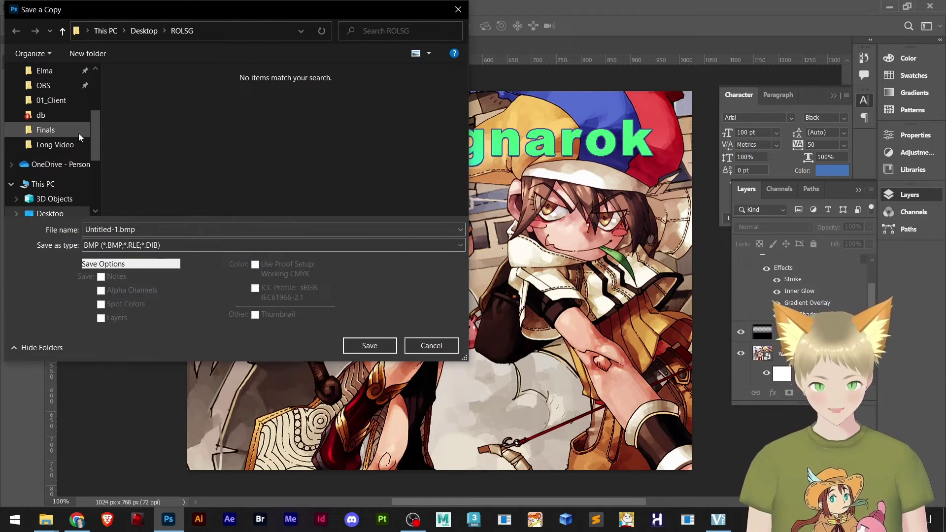
scroll(82, 131, up, 3)
click(55, 100)
scroll(239, 155, down, 2)
double_click(420, 98)
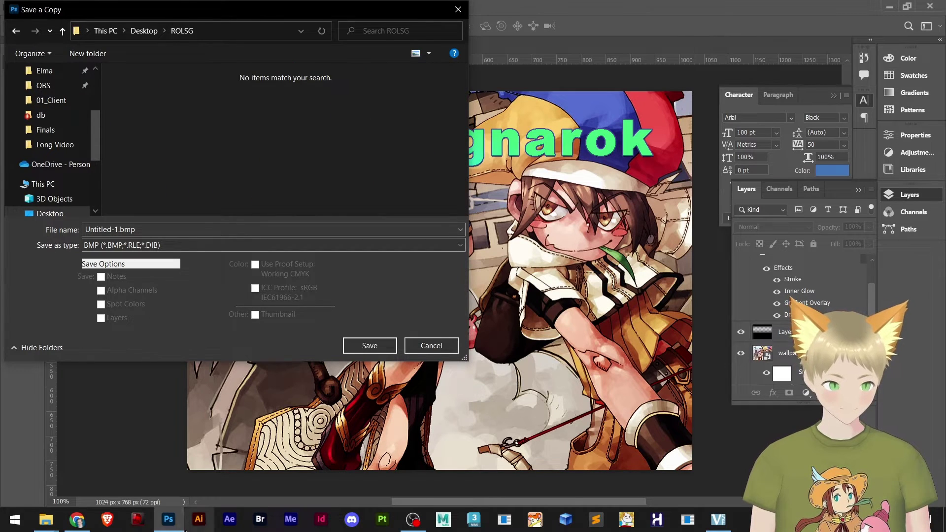
Bring up the ROLSG forum post in the browser
click(76, 520)
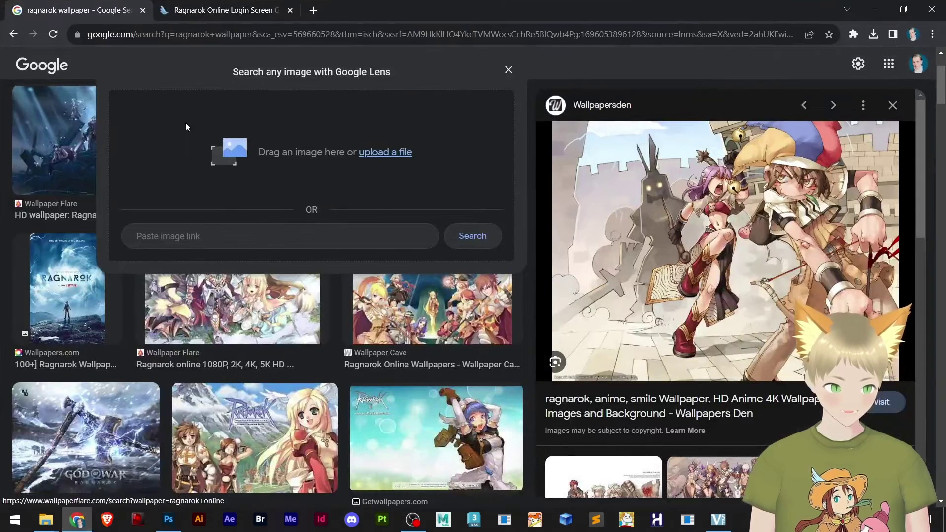
click(243, 9)
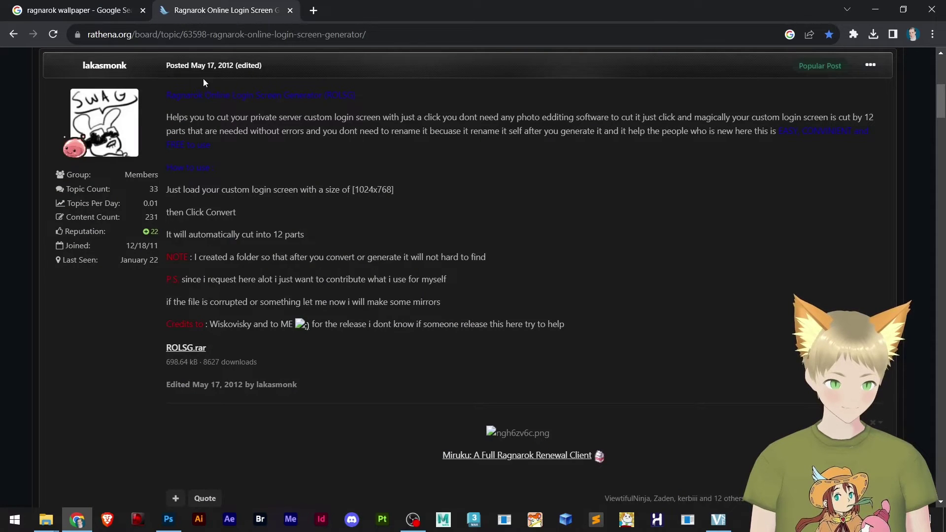
scroll(259, 136, up, 8)
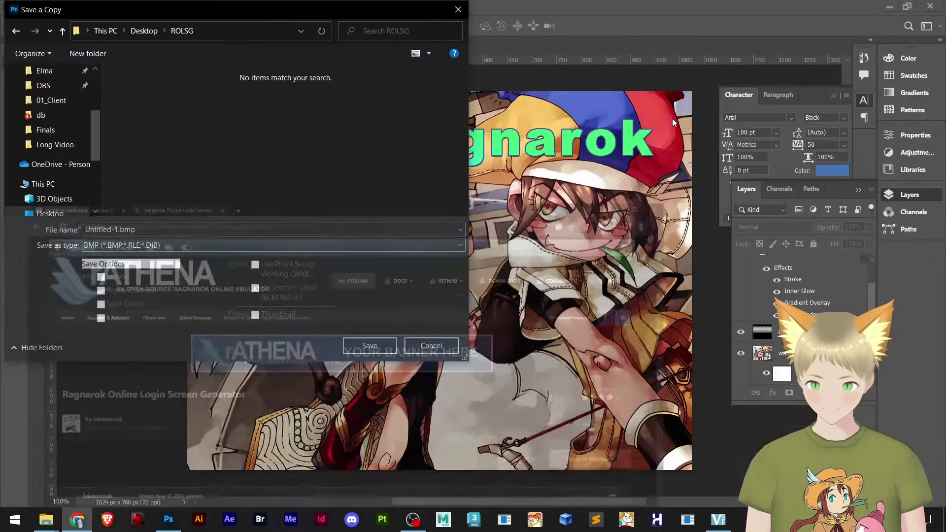
Return to the save dialog and save Untitled-1.bmp with Windows, 24 Bit BMP options
key(alt+Tab)
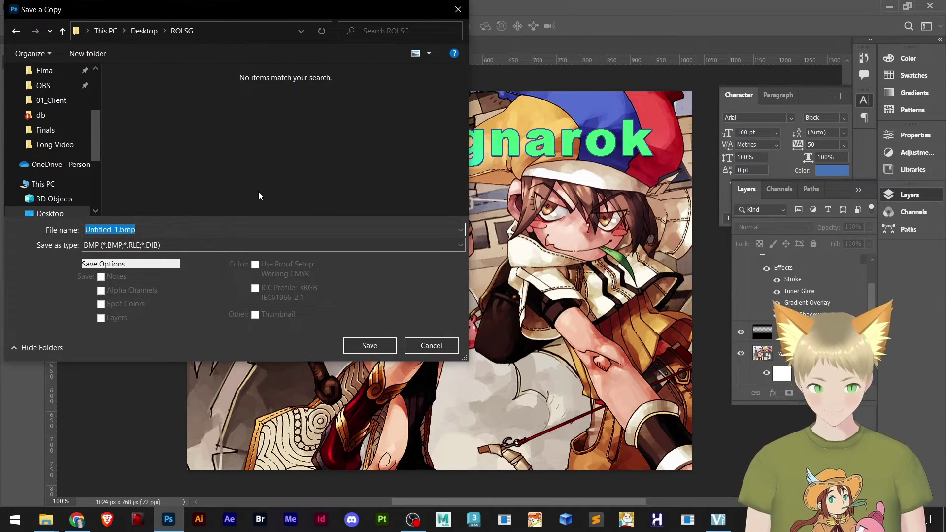
click(371, 344)
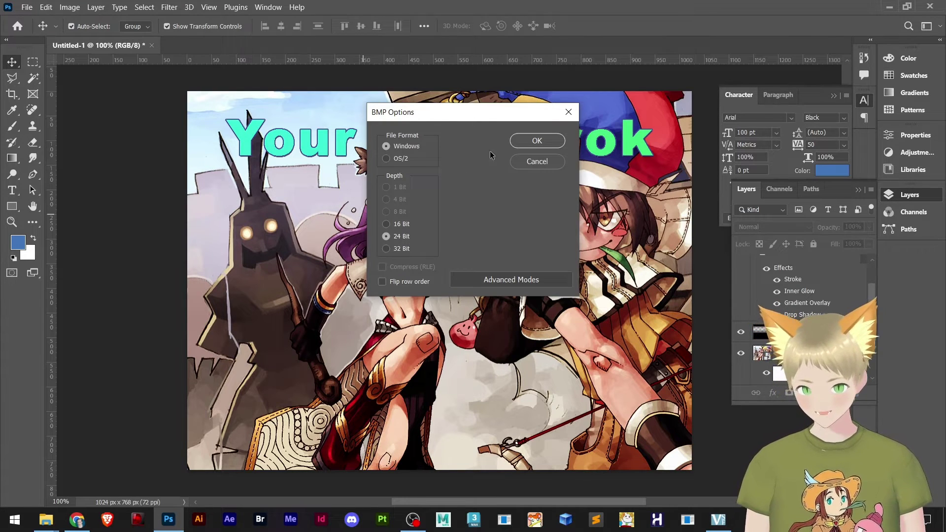
click(534, 142)
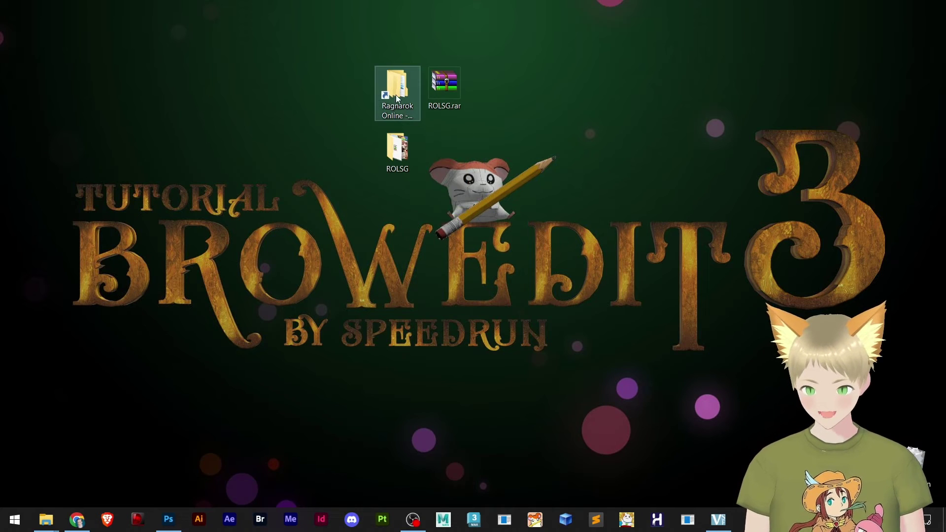
Open the ROLSG folder maximised with extra large icons and launch ROLSG[1024x768].exe
double_click(395, 150)
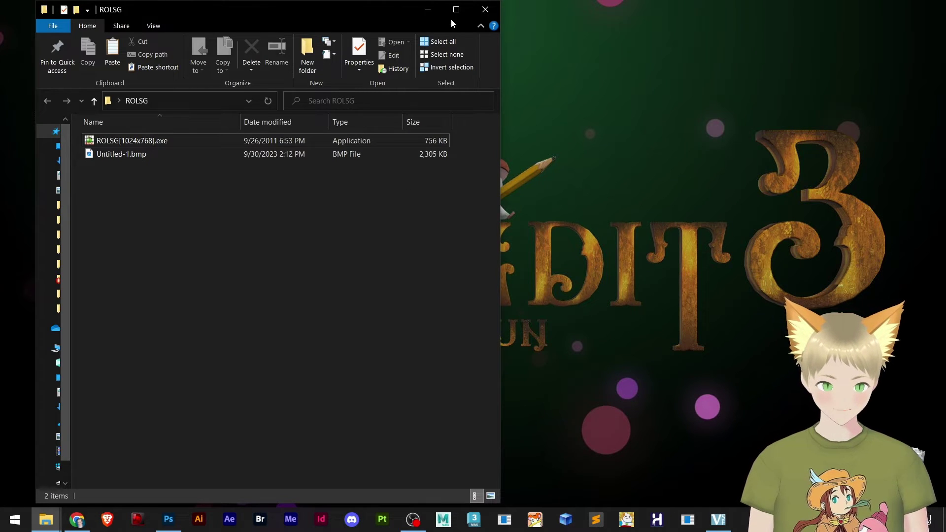
click(456, 9)
right_click(187, 184)
mouse_move(212, 188)
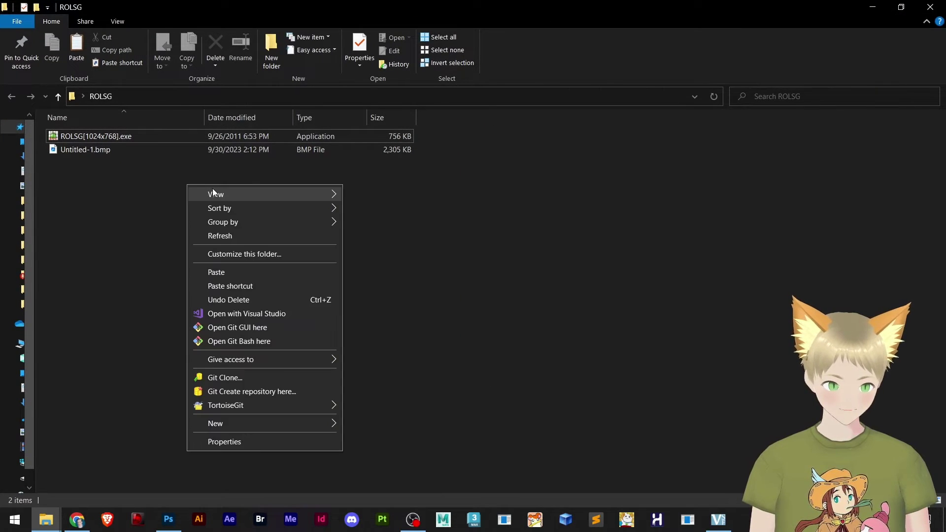
click(358, 194)
click(300, 221)
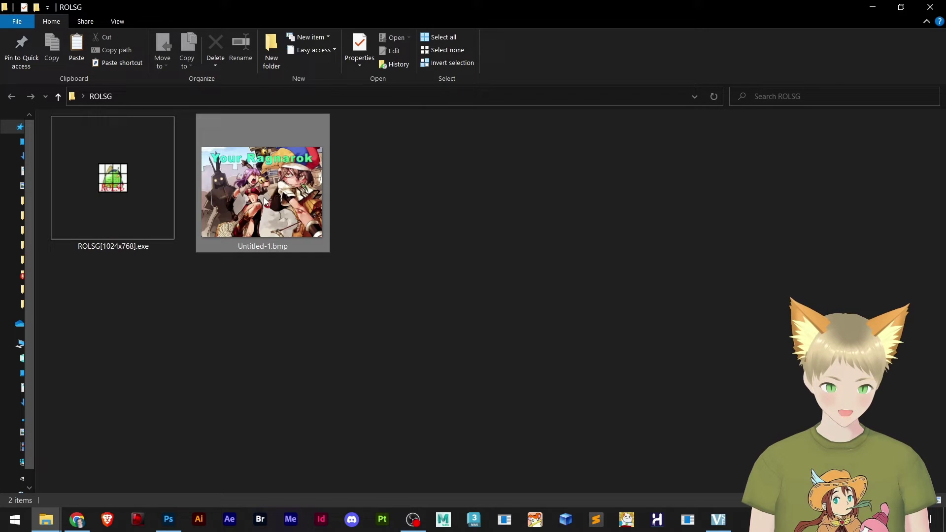
click(118, 186)
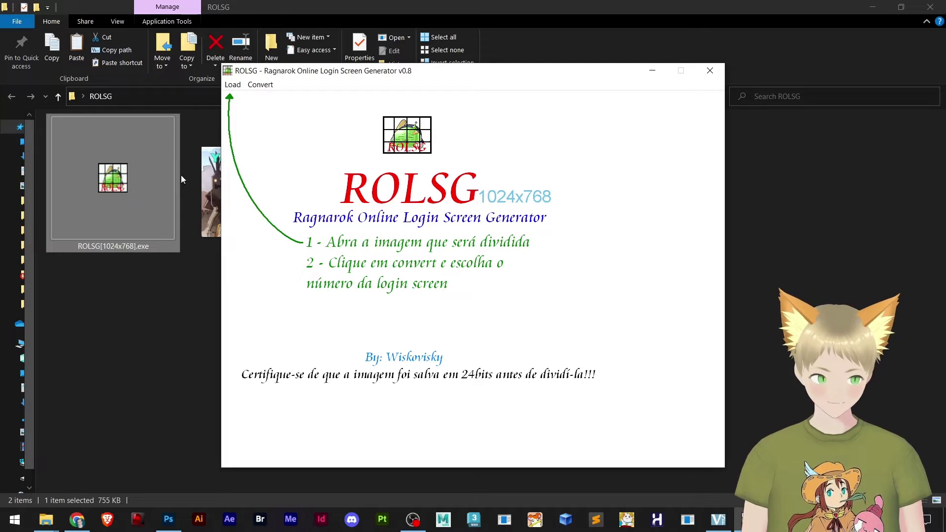
Load Untitled-1.bmp into ROLSG and run Convert > 1 to slice it into 12 BMP tiles
click(233, 85)
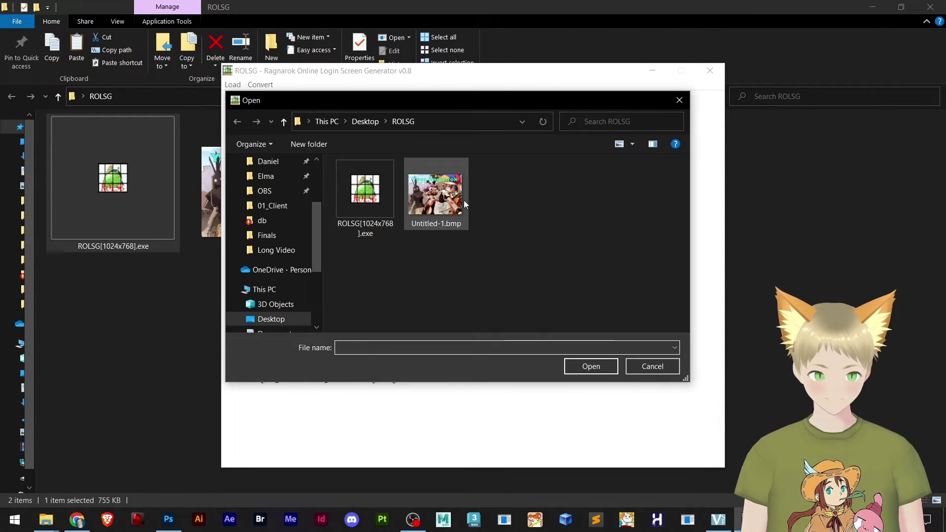
click(440, 192)
double_click(440, 192)
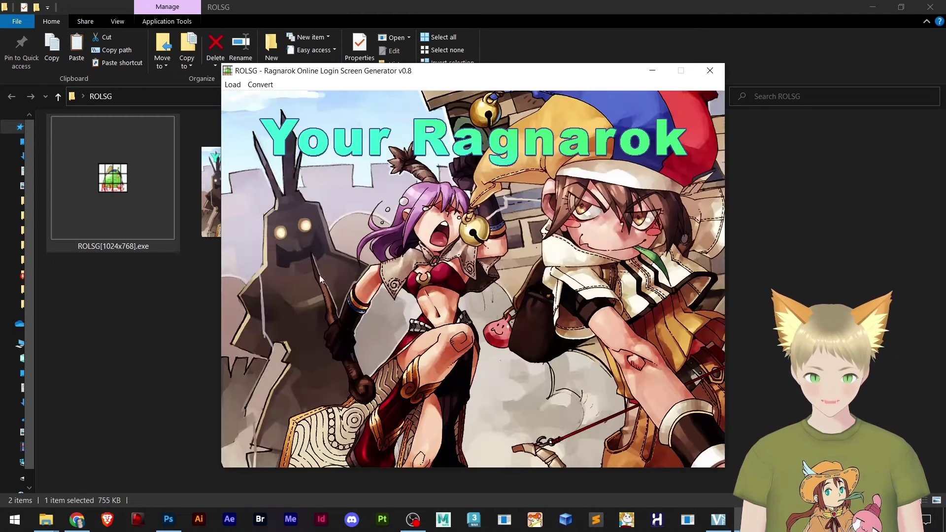
click(261, 86)
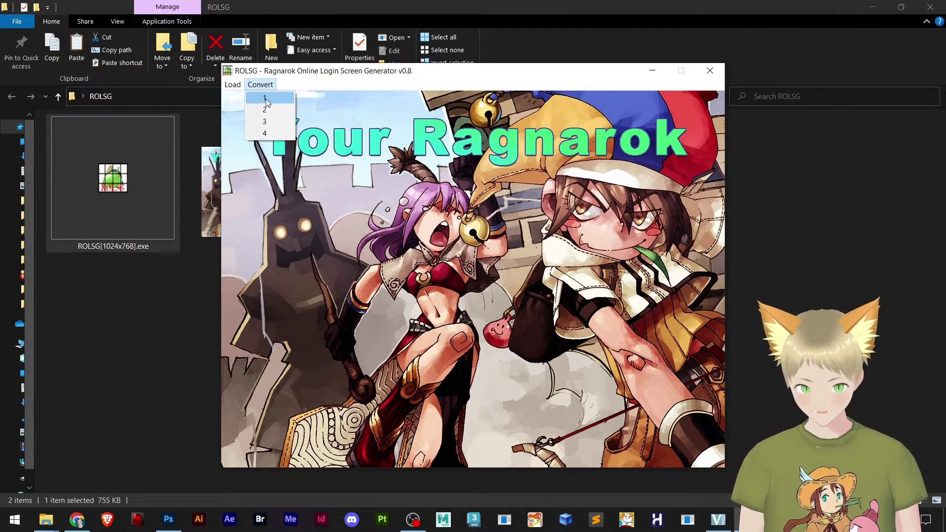
click(266, 99)
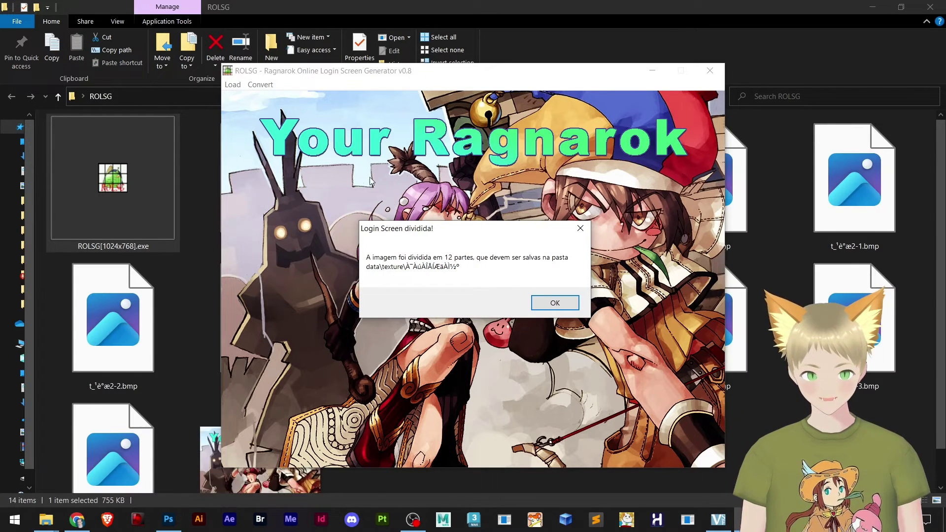
Close the ROLSG slicer and select all twelve sliced t_ tile images in the ROLSG folder
click(555, 303)
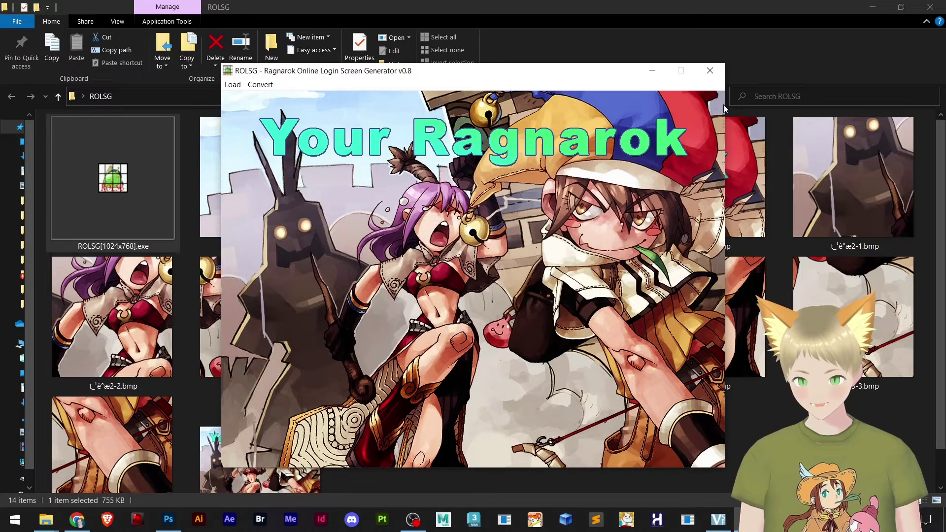
click(709, 74)
scroll(269, 394, down, 2)
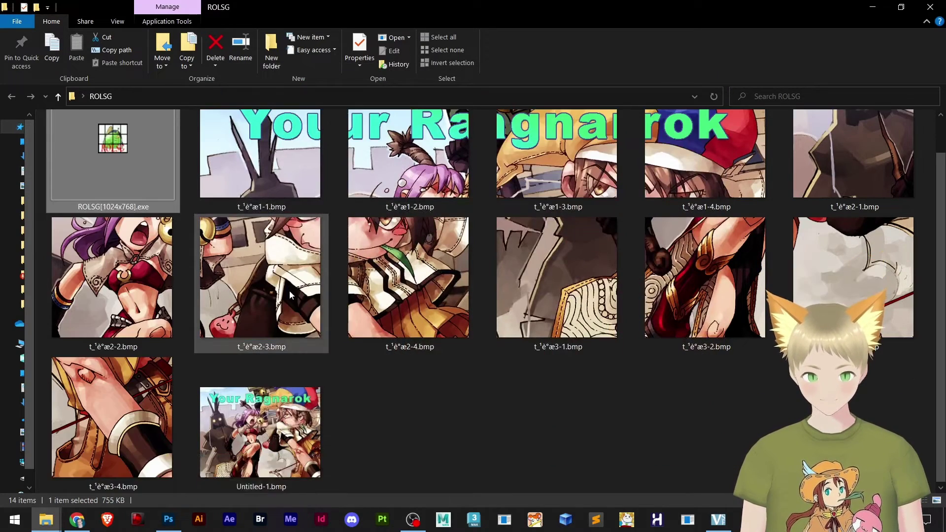
click(268, 428)
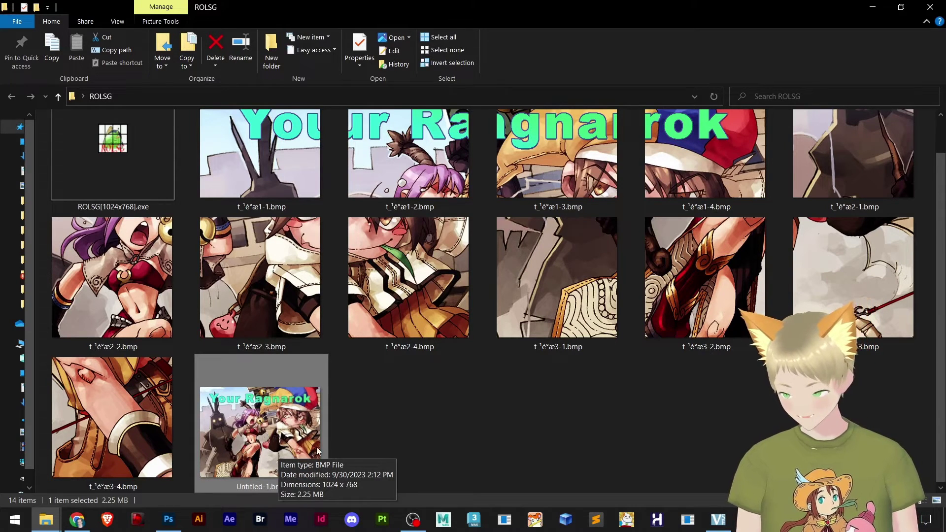
click(250, 188)
scroll(258, 190, up, 1)
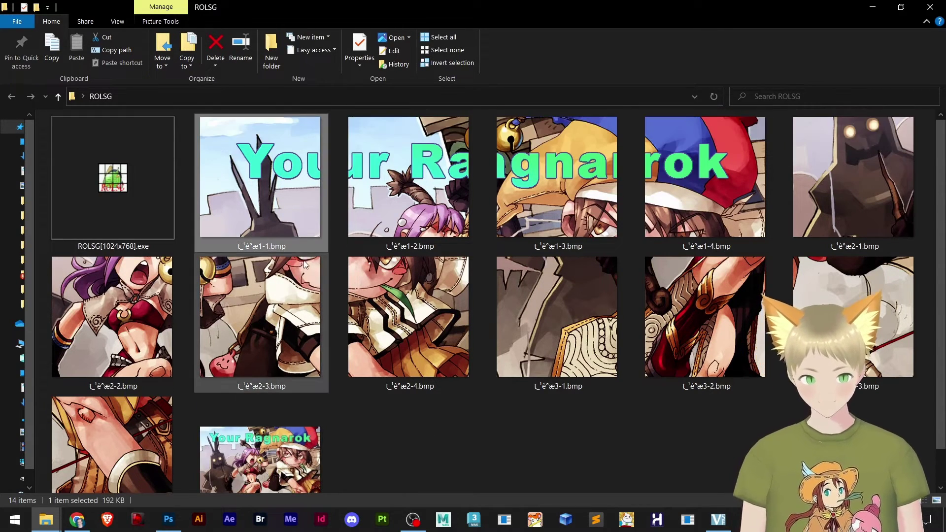
shift+click(113, 402)
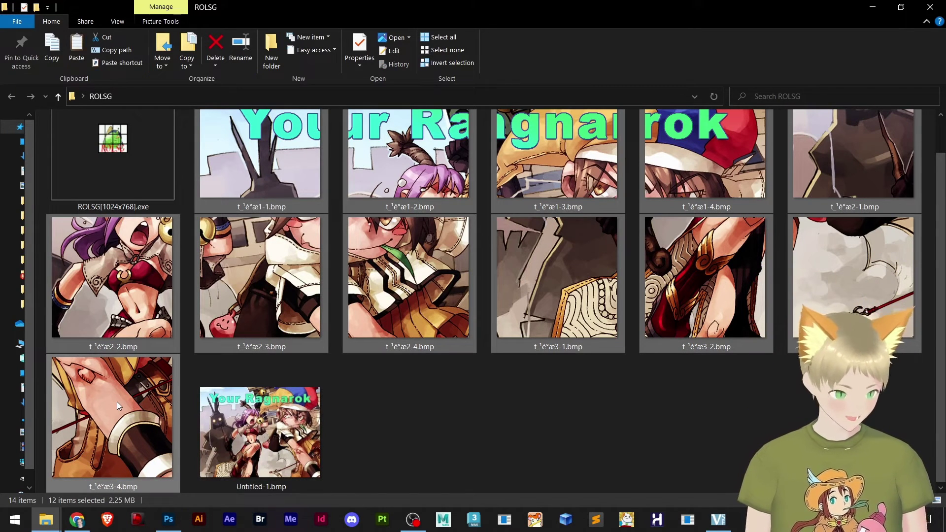
Switch to the Client folder window and open data › texture › the garbled Korean-named folder
mouse_move(46, 526)
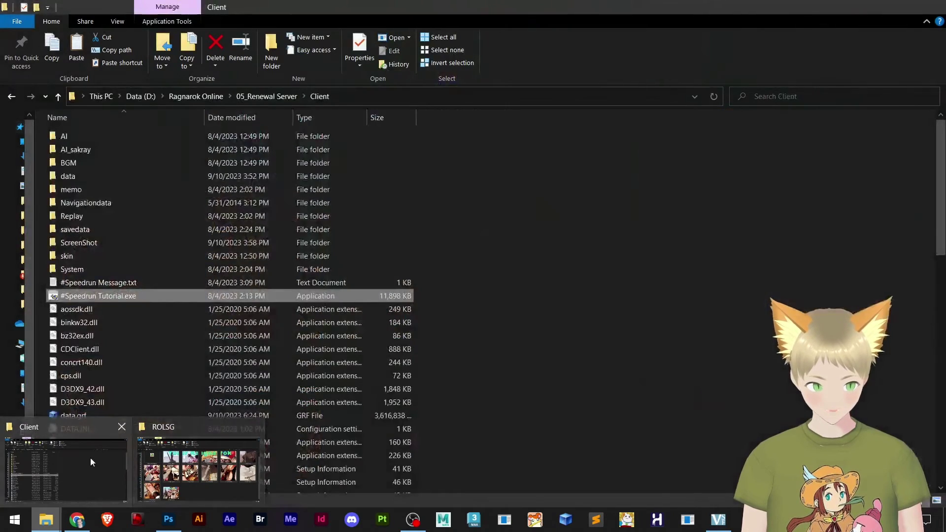
click(90, 457)
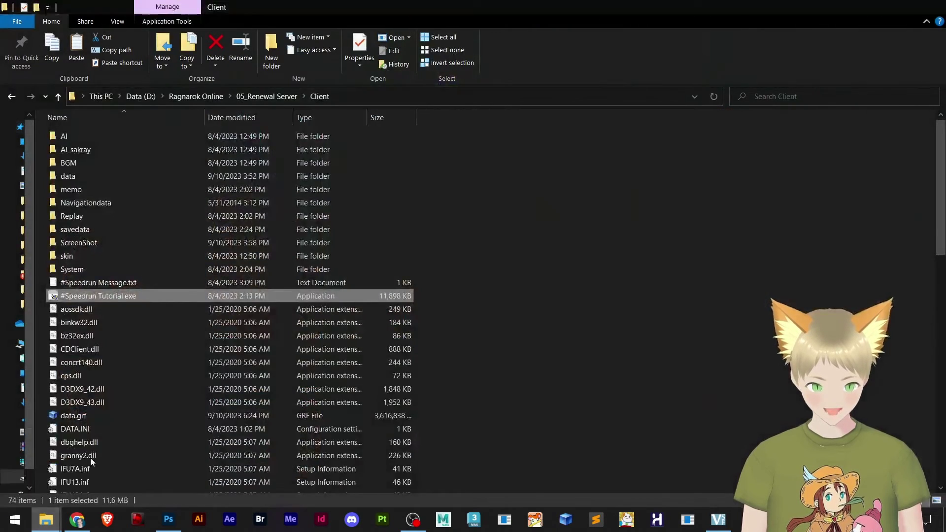
click(521, 271)
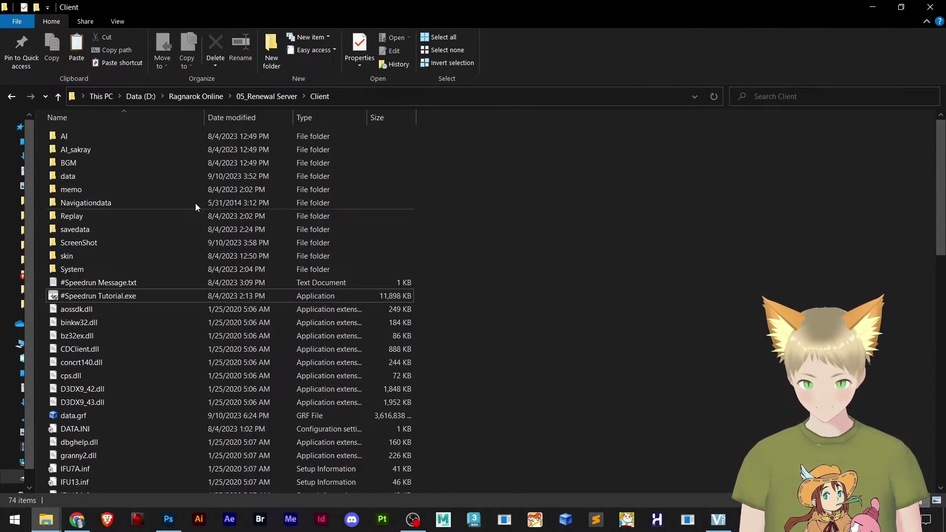
double_click(79, 175)
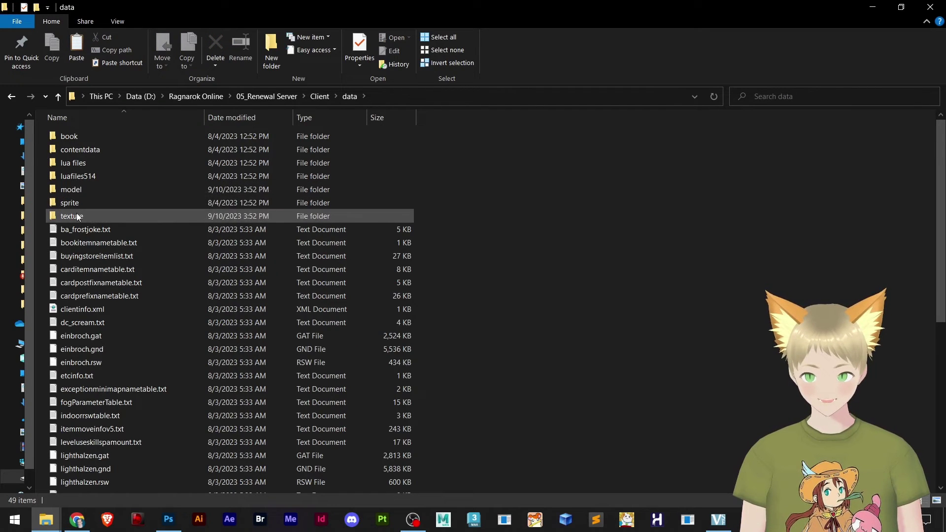
double_click(74, 215)
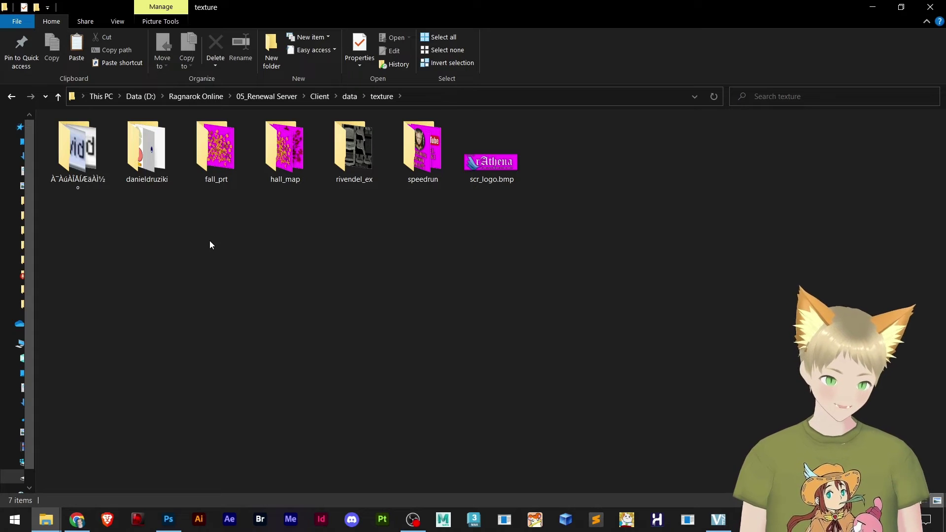
click(68, 186)
click(69, 184)
click(107, 250)
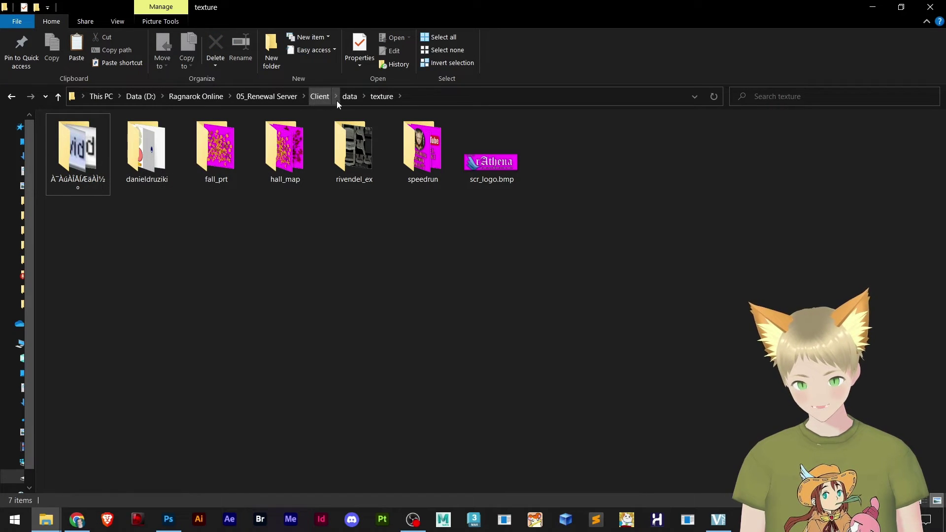
click(99, 158)
double_click(100, 158)
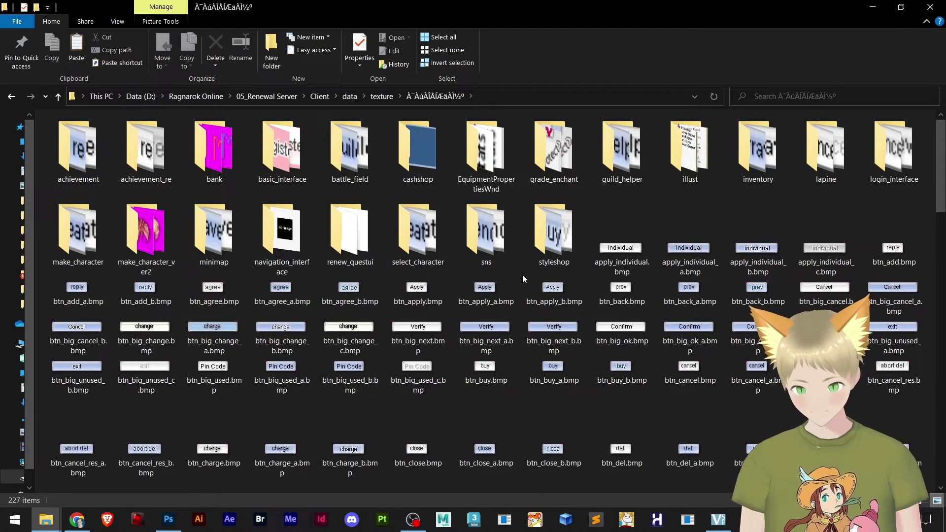
Paste the twelve tiles into the Korean-named interface folder (now 239 items), then return to Client
scroll(522, 278, down, 10)
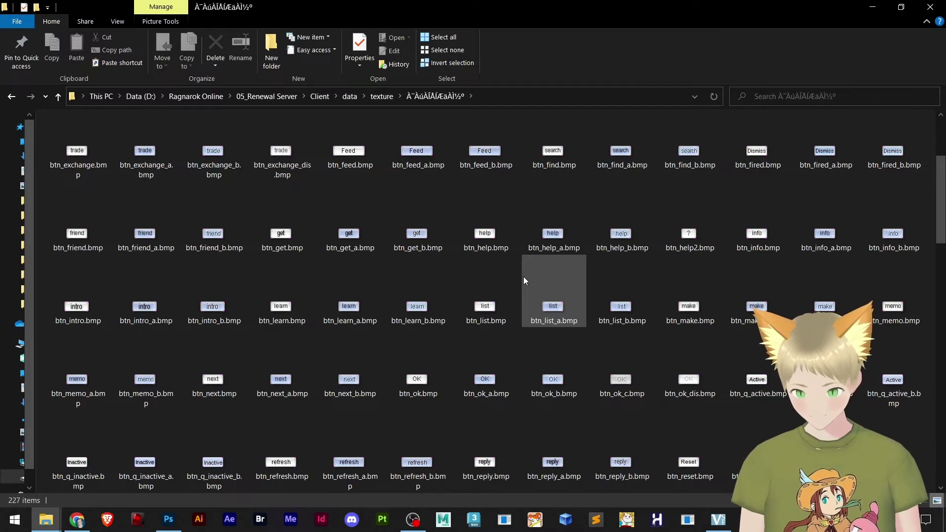
key(ctrl+v)
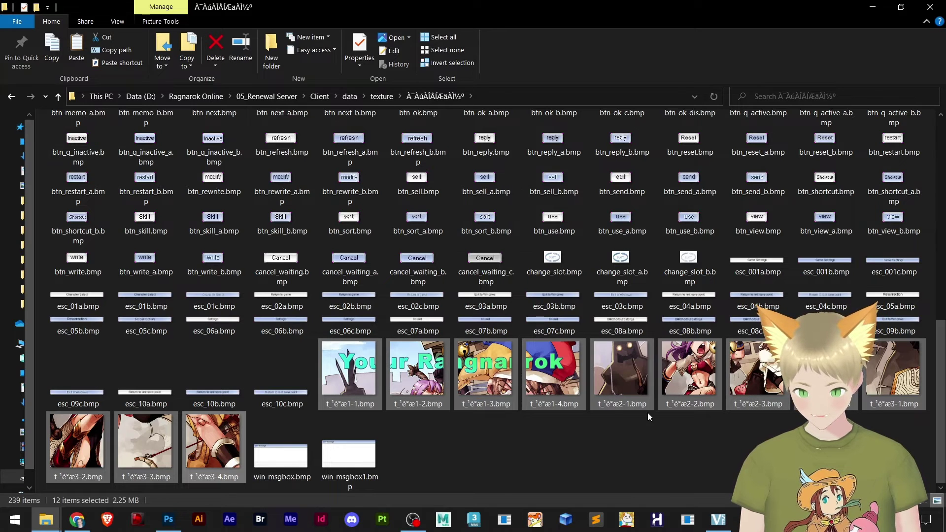
click(535, 441)
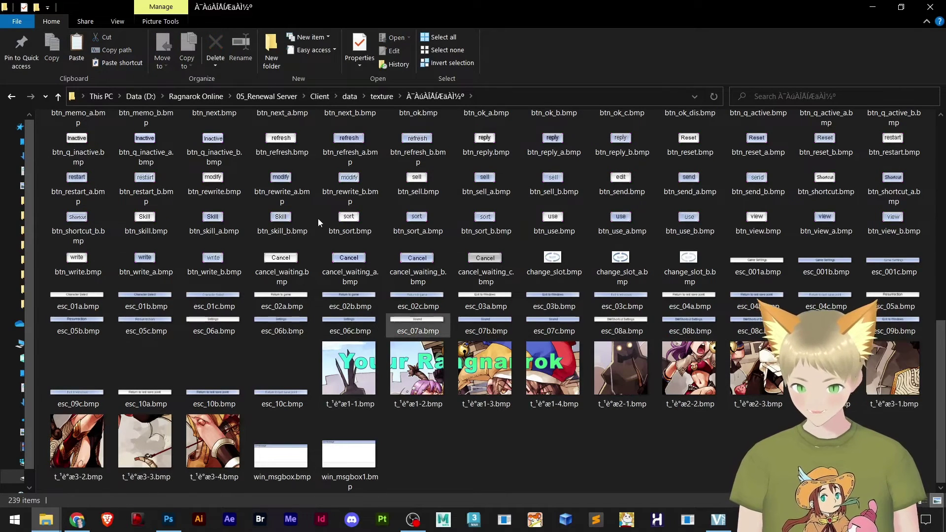
click(318, 96)
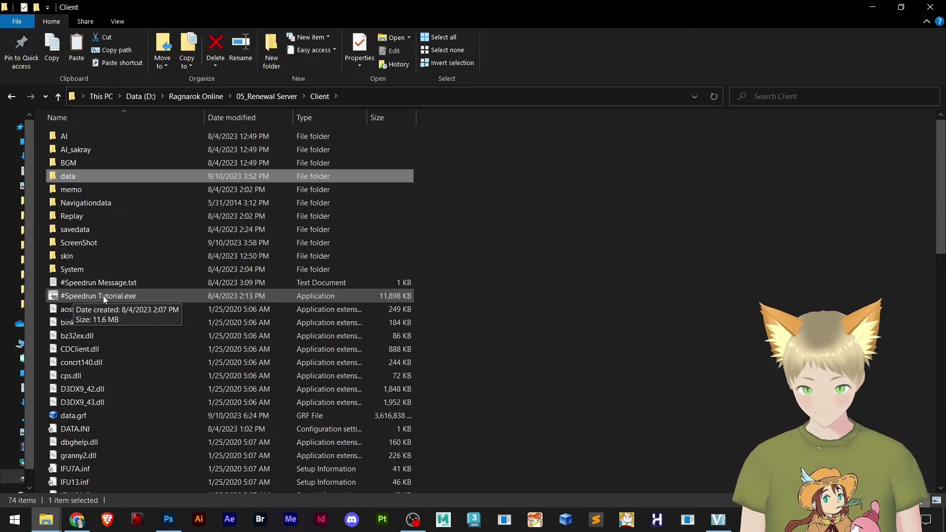
Launch #Speedrun Tutorial.exe to see the custom Your Ragnarok login background
double_click(102, 296)
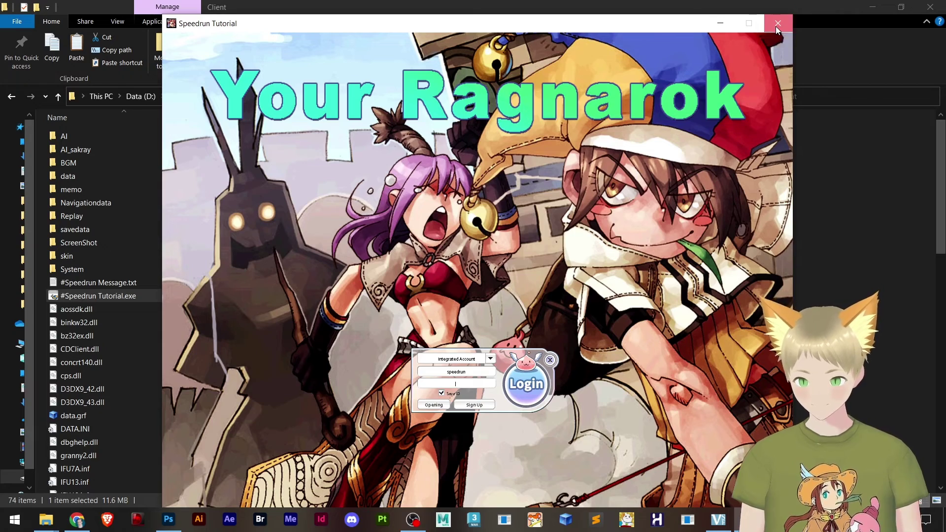
Close the game client and start opensetup.exe from the Client folder
click(777, 26)
scroll(233, 315, down, 7)
scroll(232, 351, down, 9)
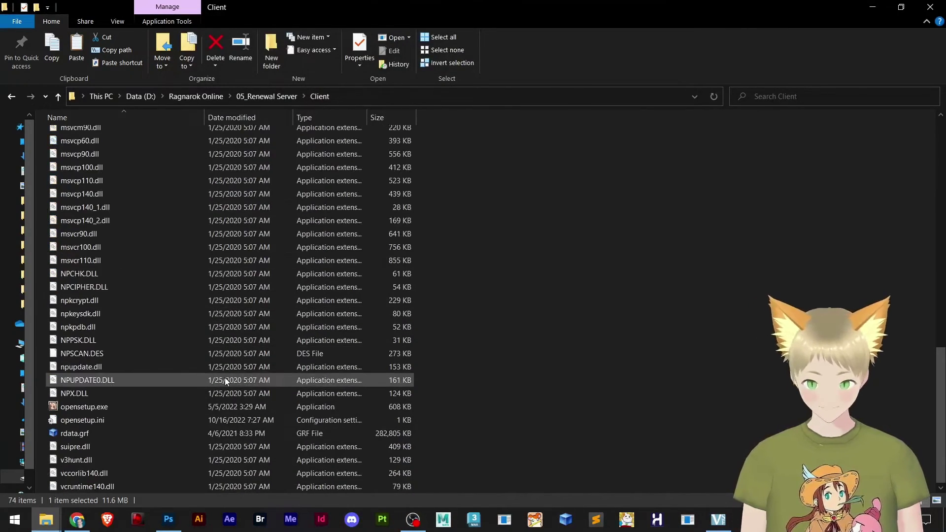
double_click(141, 412)
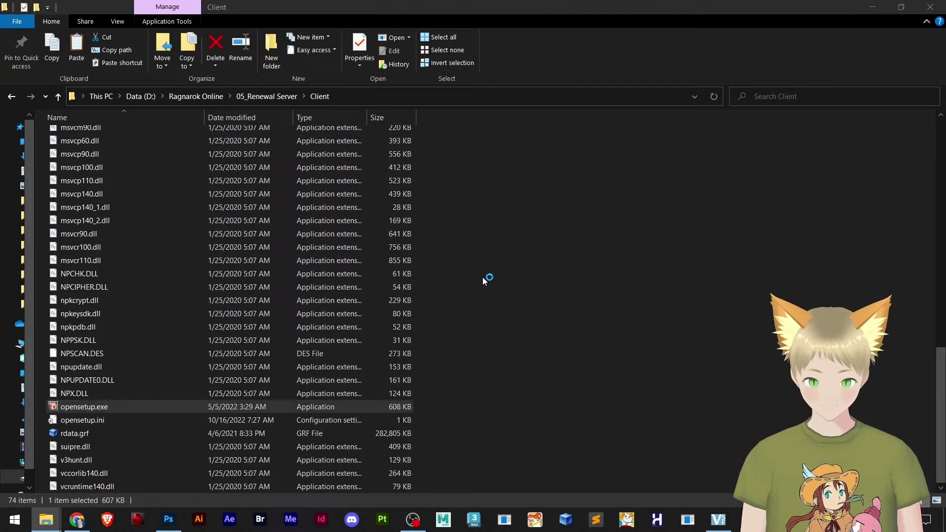
Set the resolution to 1920 x 1080 x 32 with Play in Full Screen on, and apply
click(352, 190)
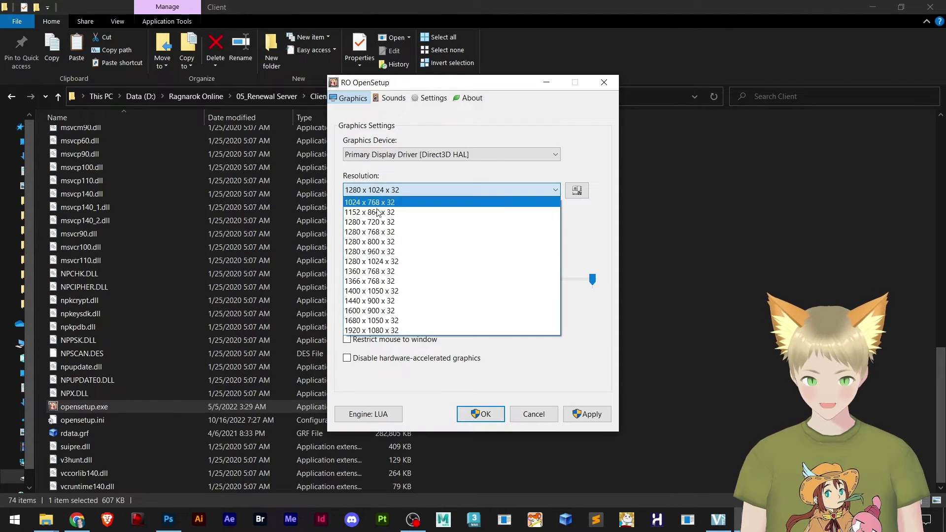
click(378, 330)
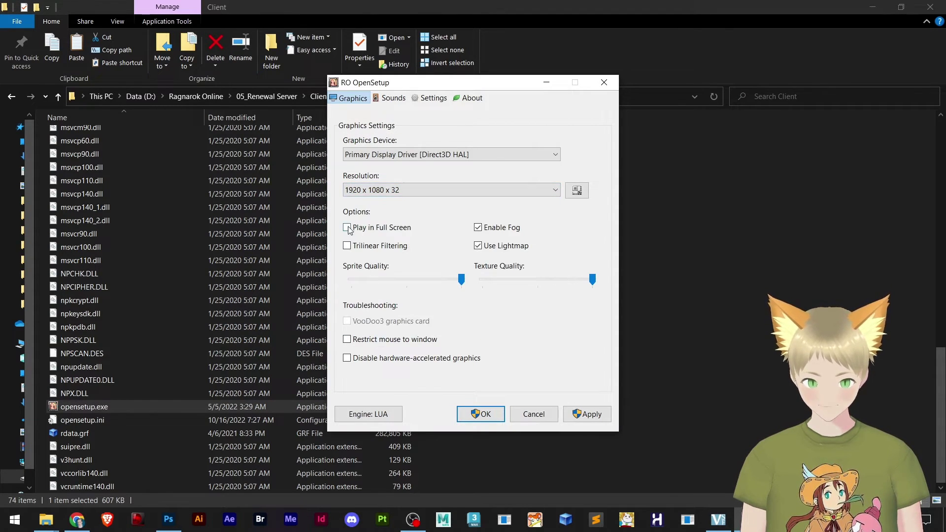
click(347, 229)
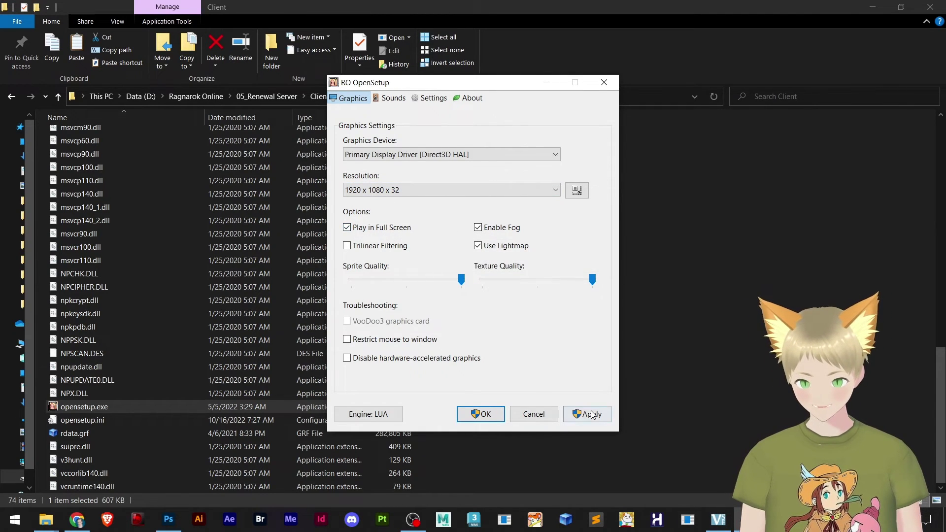
click(593, 415)
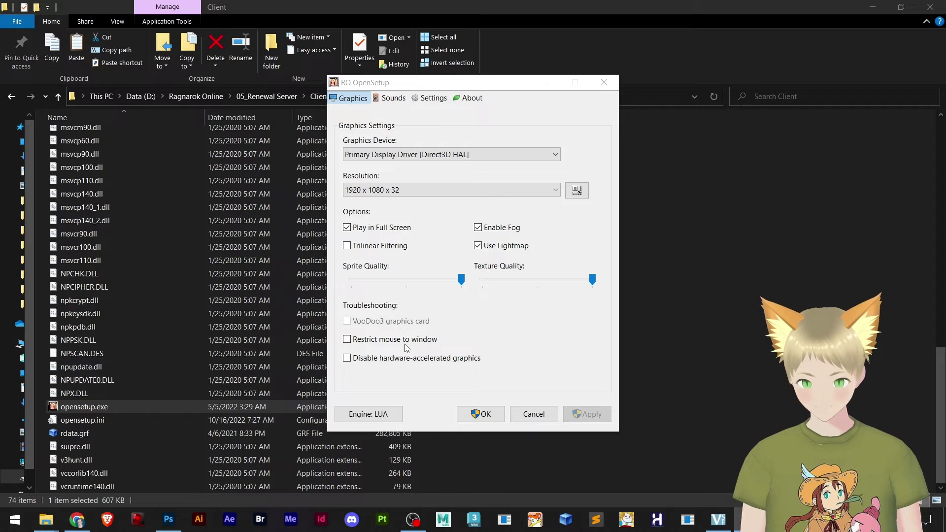
Close RO OpenSetup and relaunch #Speedrun Tutorial.exe in full screen
click(603, 83)
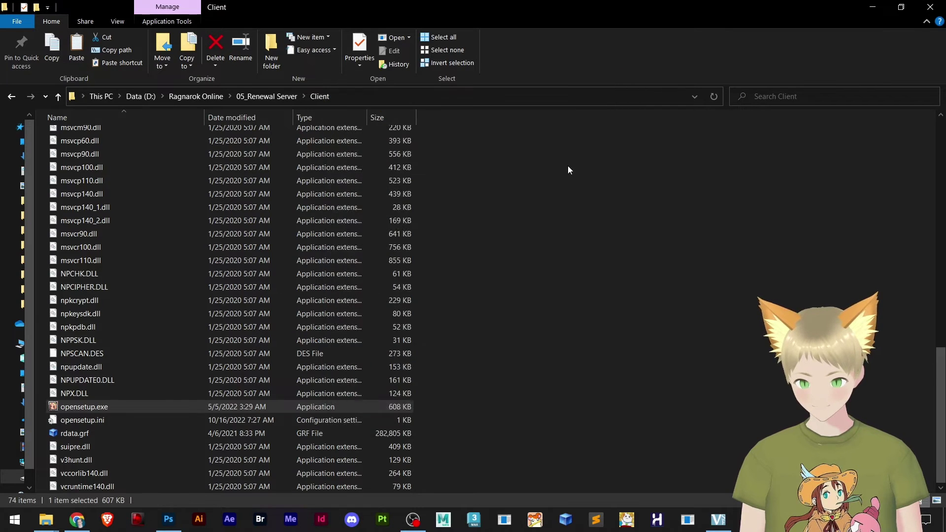
scroll(510, 304, up, 15)
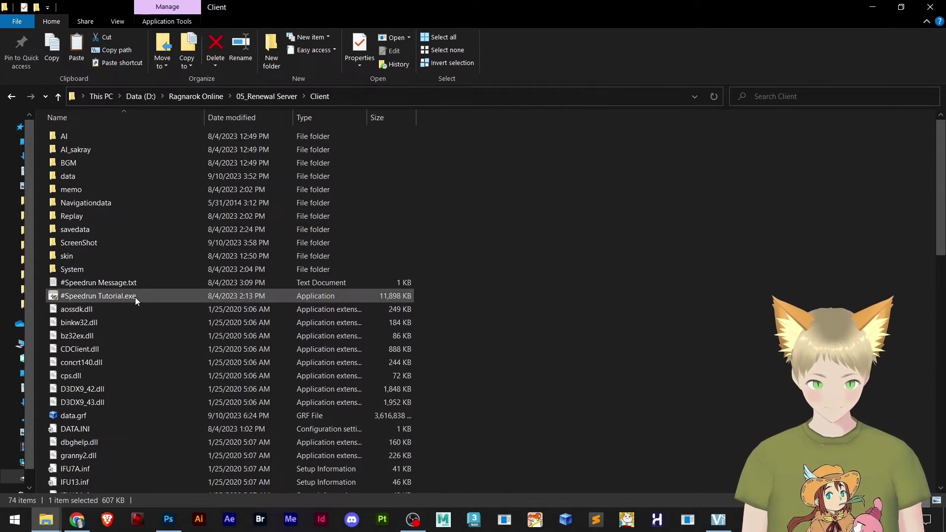
double_click(136, 297)
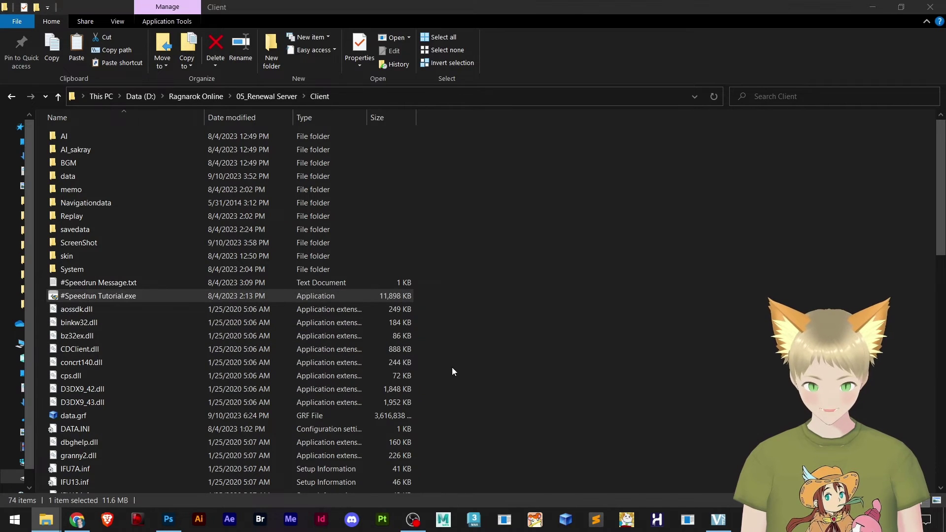